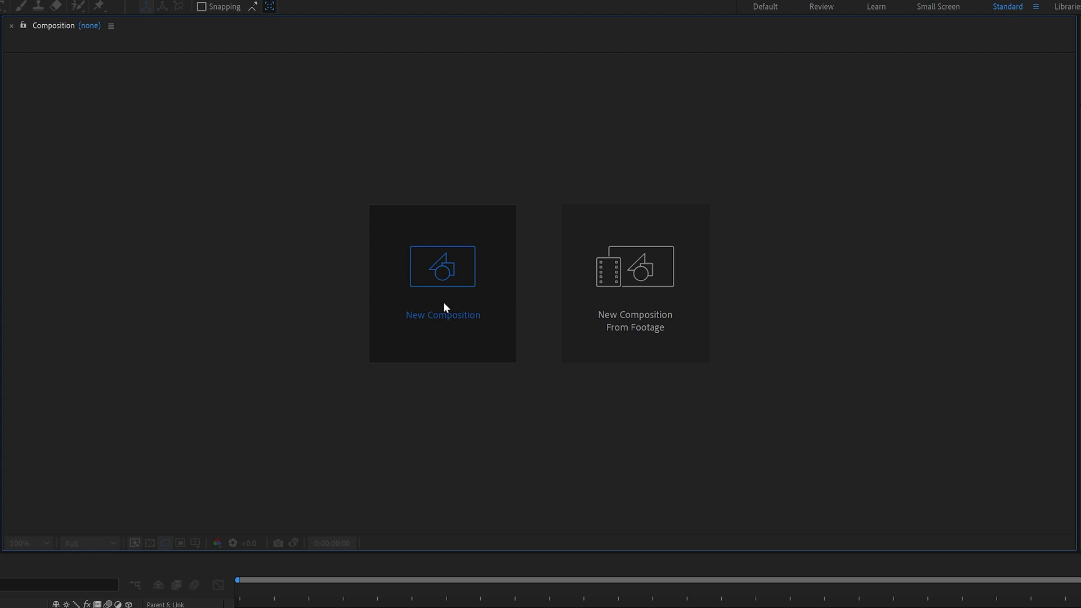
Create a composition named TXT at 3840x2160, 29.97 fps, with a 6-second duration and a black background
{"action": "left_click", "coordinate": [467, 295]}
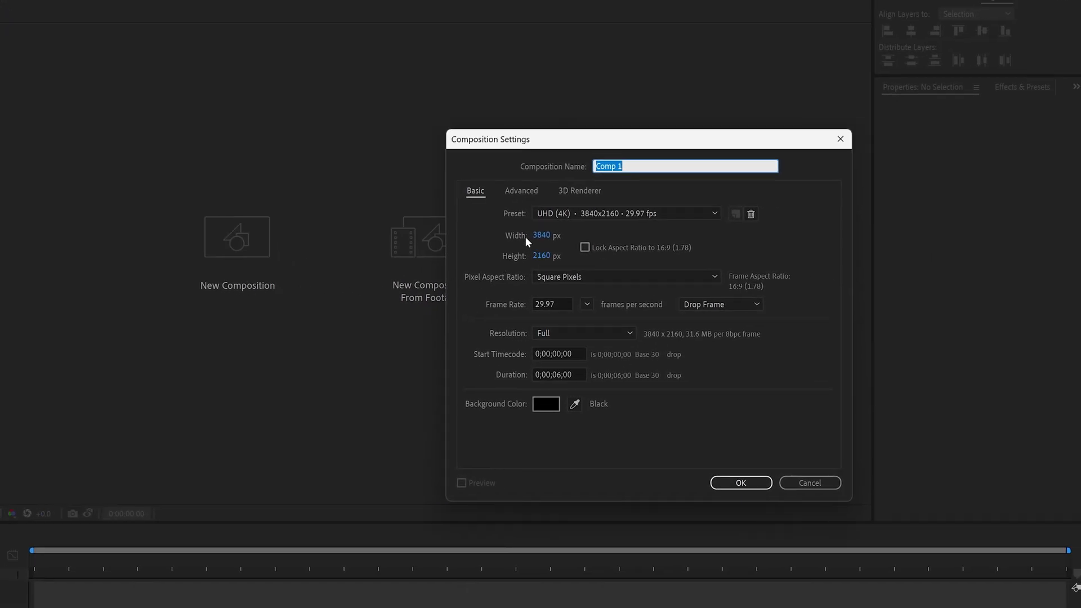
{"action": "type", "text": "TXT"}
{"action": "double_click", "coordinate": [559, 375]}
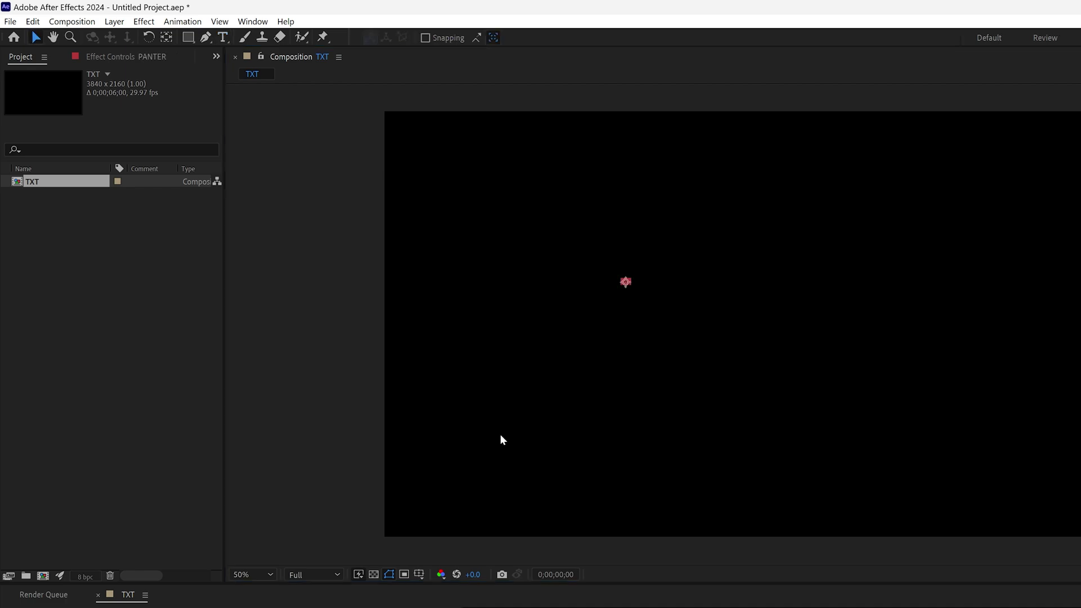
Scale the PANTER text layer to 8197% and centre it horizontally and vertically in the composition
{"action": "key", "text": "s"}
{"action": "left_click_drag", "start_coordinate": [290, 549], "coordinate": [360, 549]}
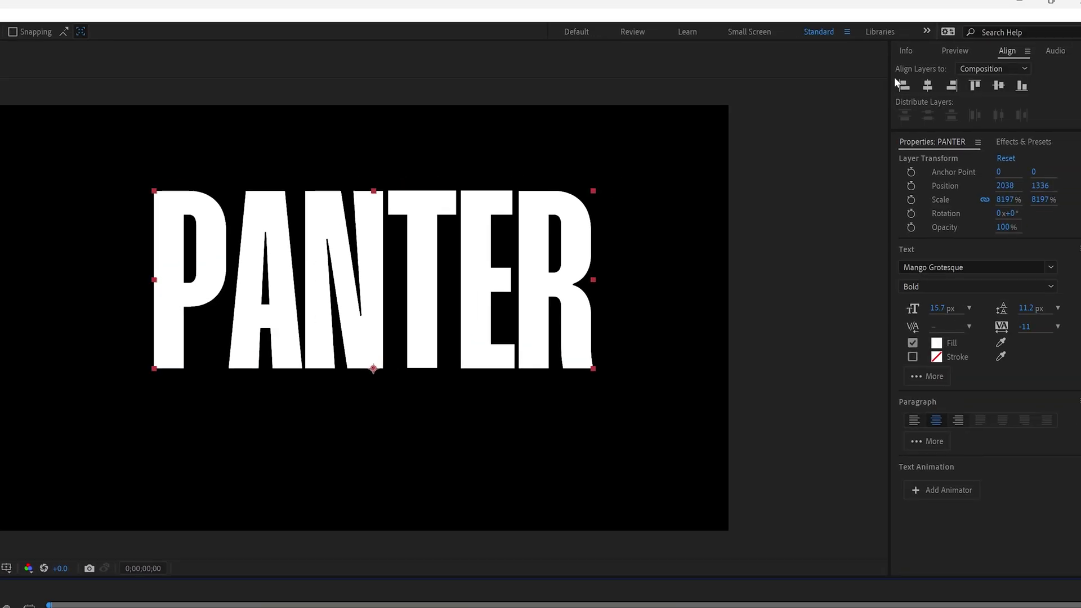
{"action": "left_click", "coordinate": [909, 90]}
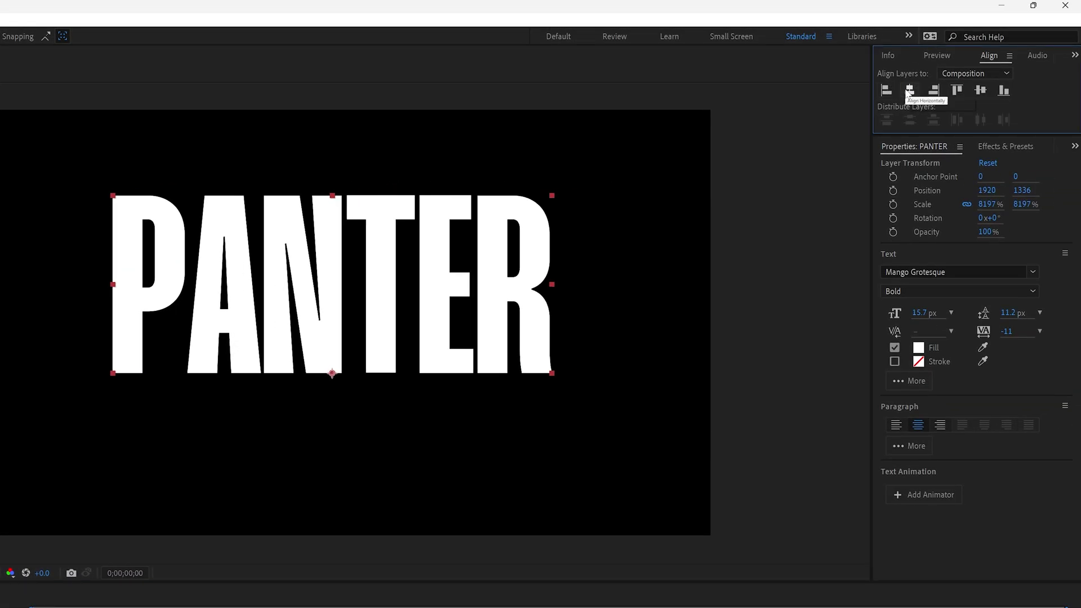
{"action": "left_click", "coordinate": [981, 91]}
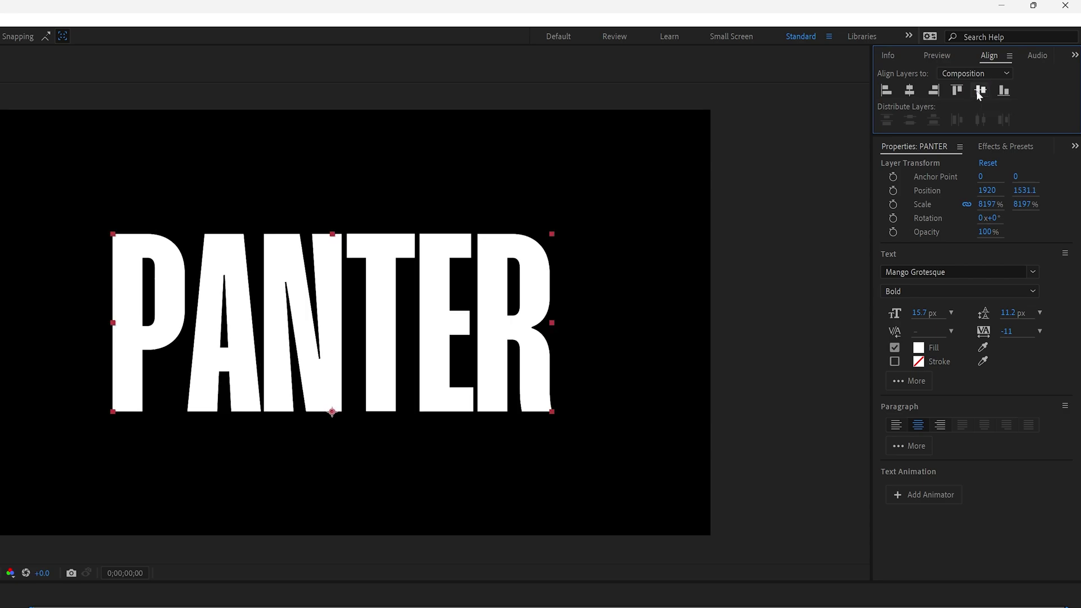
Move the PANTER layer's anchor point from the text baseline to the centre of the word
{"action": "left_click", "coordinate": [932, 273]}
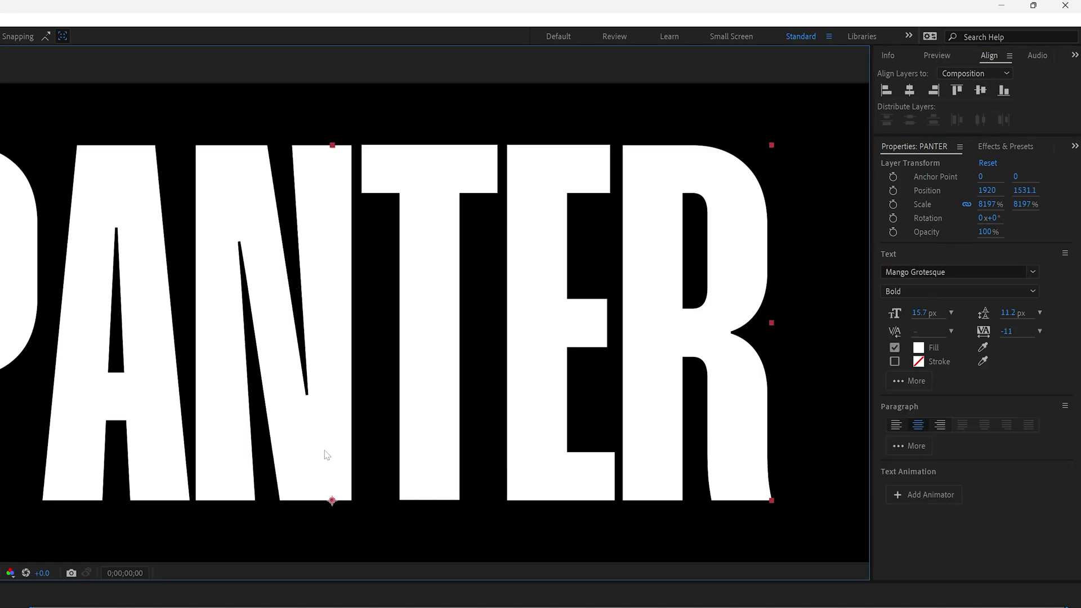
{"action": "left_click_drag", "start_coordinate": [324, 454], "coordinate": [326, 365]}
{"action": "scroll", "coordinate": [347, 459], "scroll_direction": "up", "scroll_amount": 1}
{"action": "left_click_drag", "start_coordinate": [348, 463], "coordinate": [350, 378]}
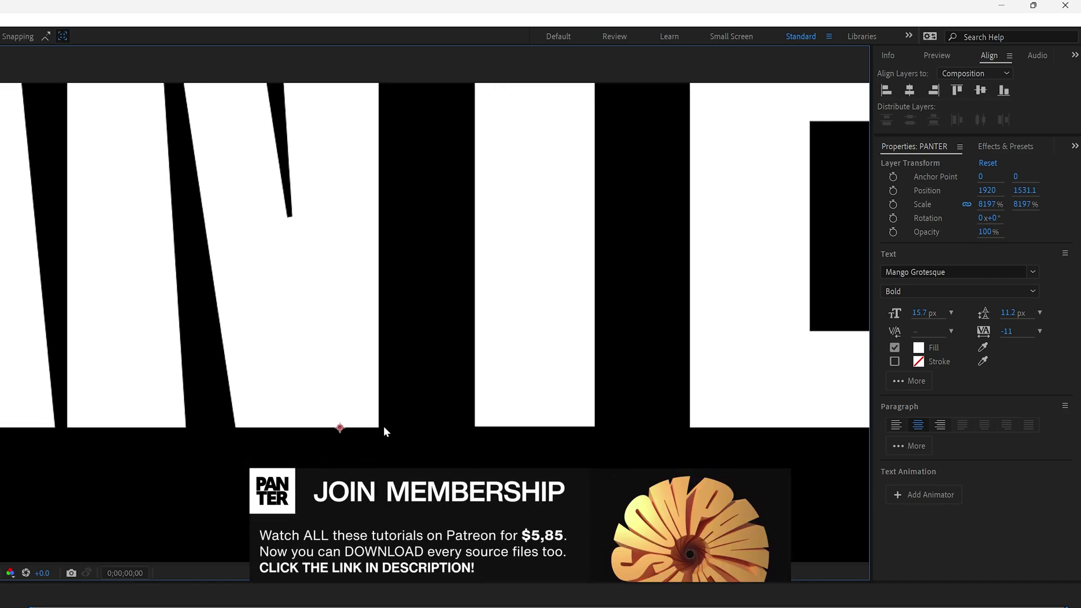
{"action": "scroll", "coordinate": [383, 426], "scroll_direction": "down", "scroll_amount": 1}
{"action": "left_click_drag", "start_coordinate": [379, 269], "coordinate": [375, 360]}
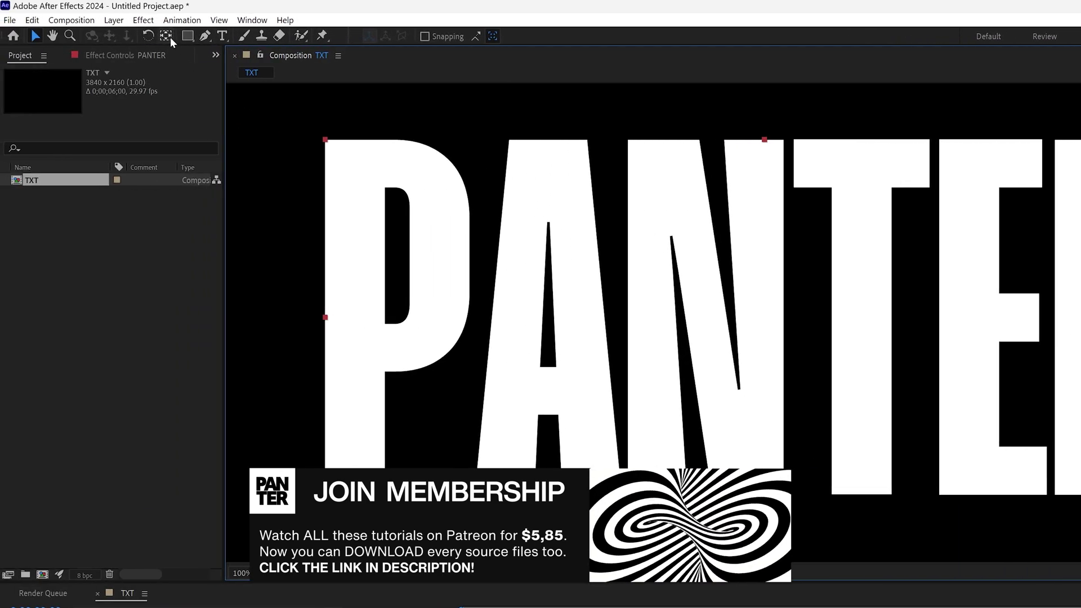
{"action": "left_click", "coordinate": [166, 36]}
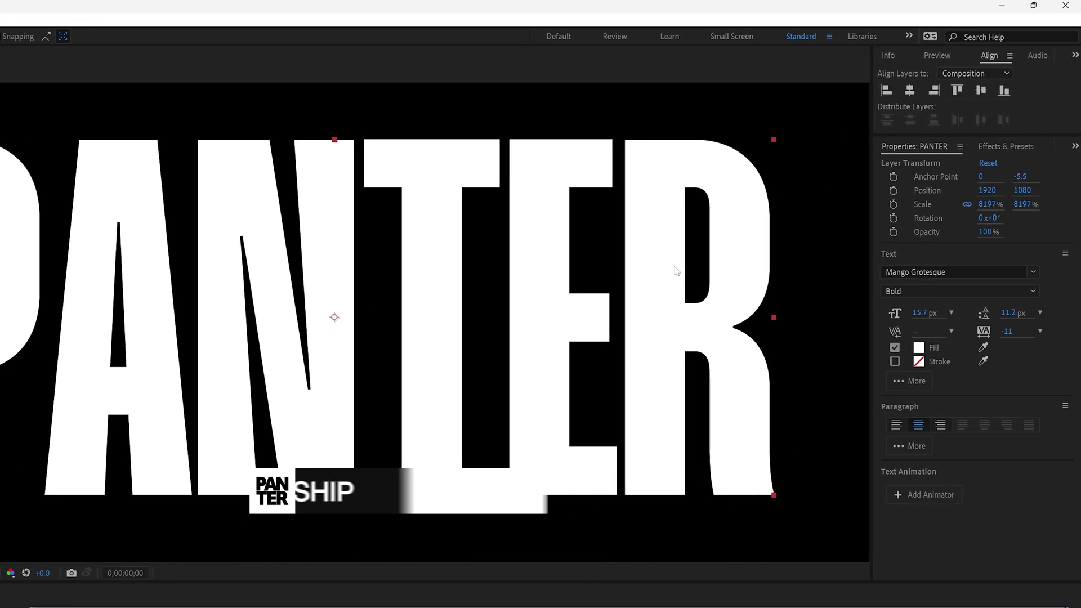
Add a black 0.1 px stroke over the fill of the PANTER text and check it against the transparency grid
{"action": "left_click", "coordinate": [895, 362]}
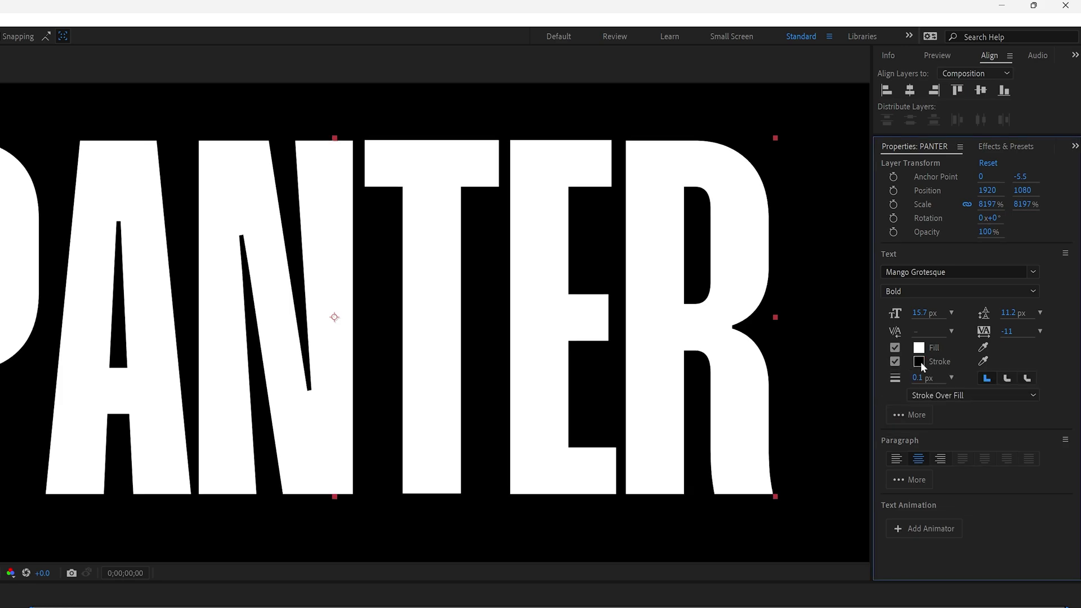
{"action": "left_click", "coordinate": [920, 363]}
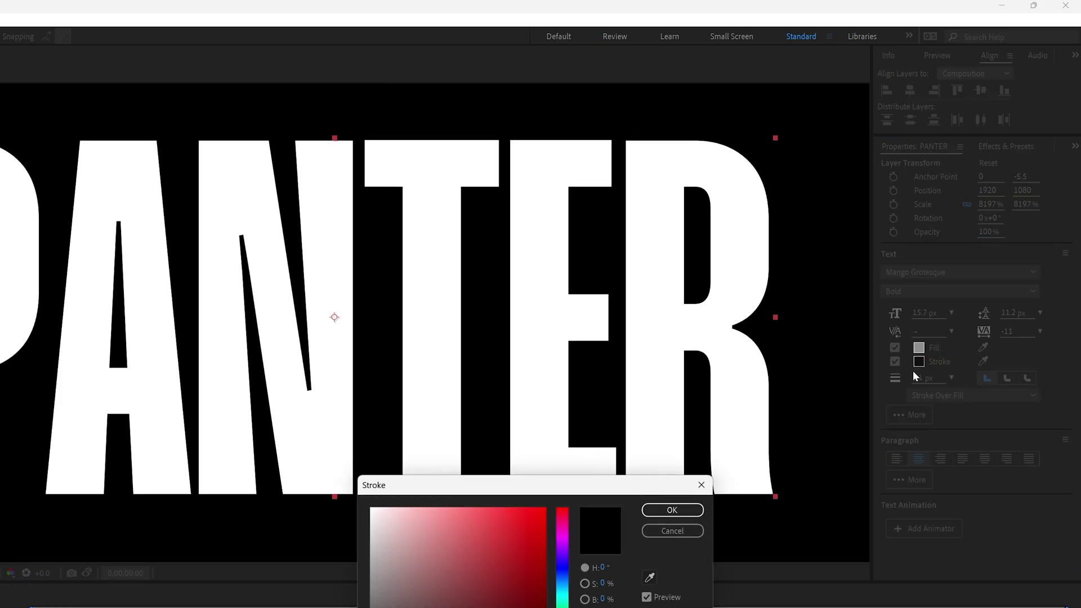
{"action": "left_click", "coordinate": [686, 532]}
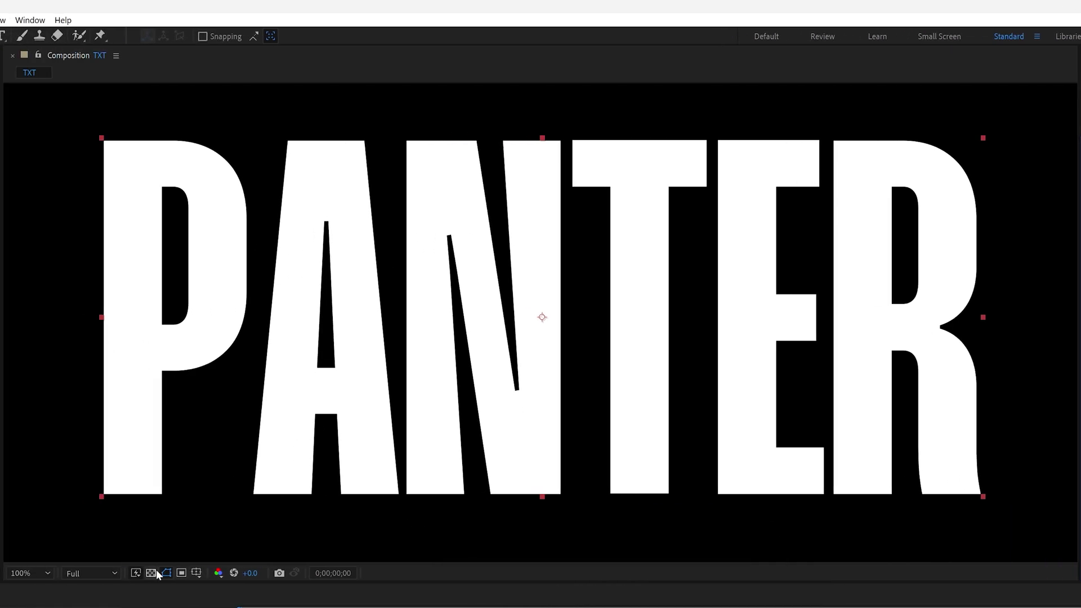
{"action": "left_click", "coordinate": [152, 573]}
{"action": "scroll", "coordinate": [374, 419], "scroll_direction": "up", "scroll_amount": 2}
{"action": "scroll", "coordinate": [374, 419], "scroll_direction": "down", "scroll_amount": 2}
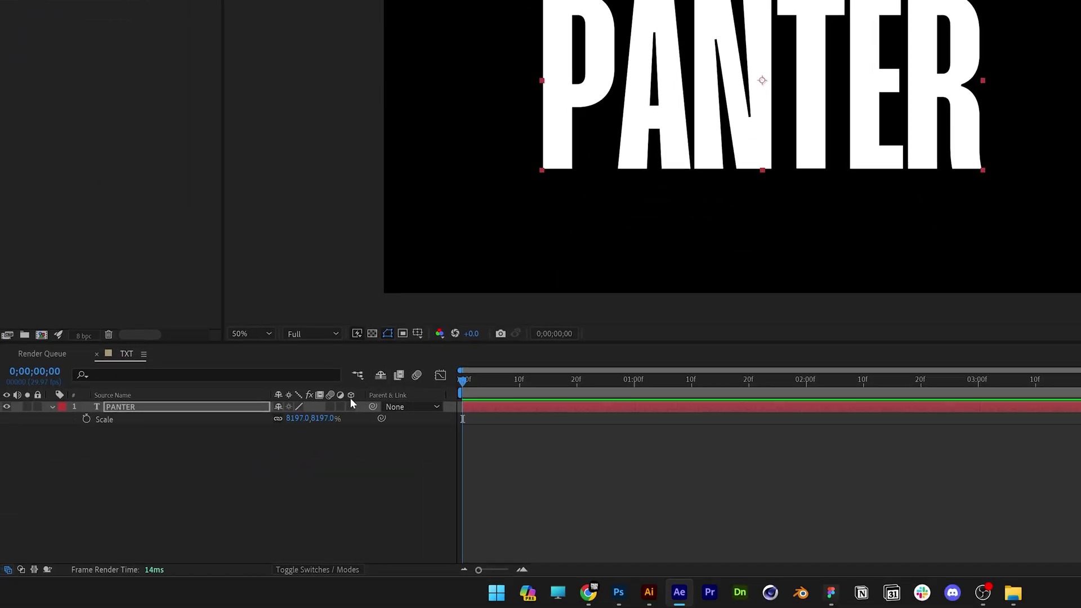
Make the PANTER text layer 3D and switch the viewer to Custom View 1
{"action": "left_click", "coordinate": [351, 407]}
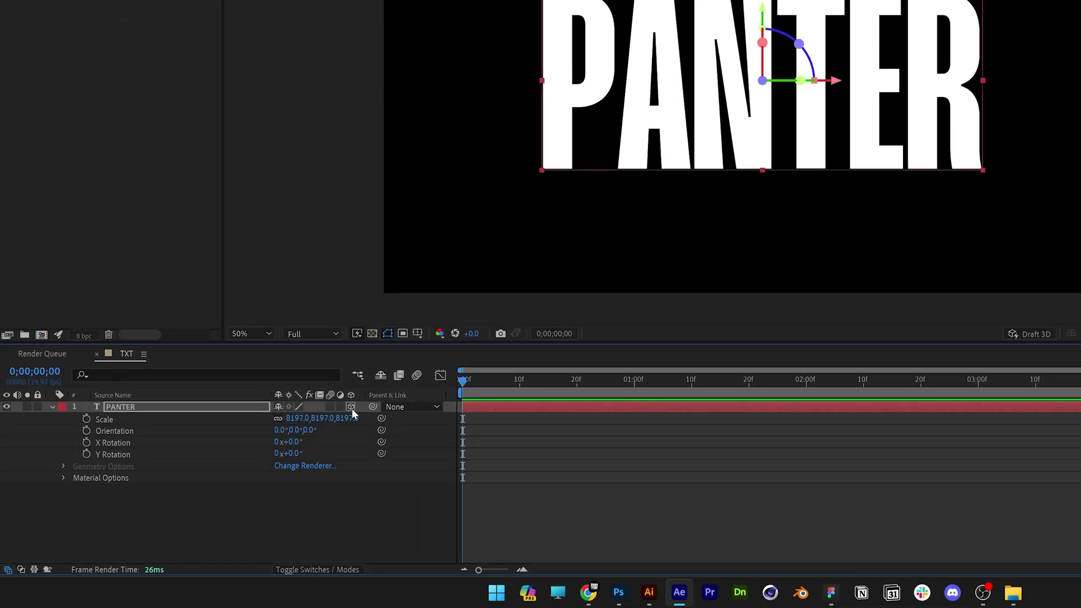
{"action": "left_click", "coordinate": [316, 567]}
{"action": "left_click", "coordinate": [316, 567]}
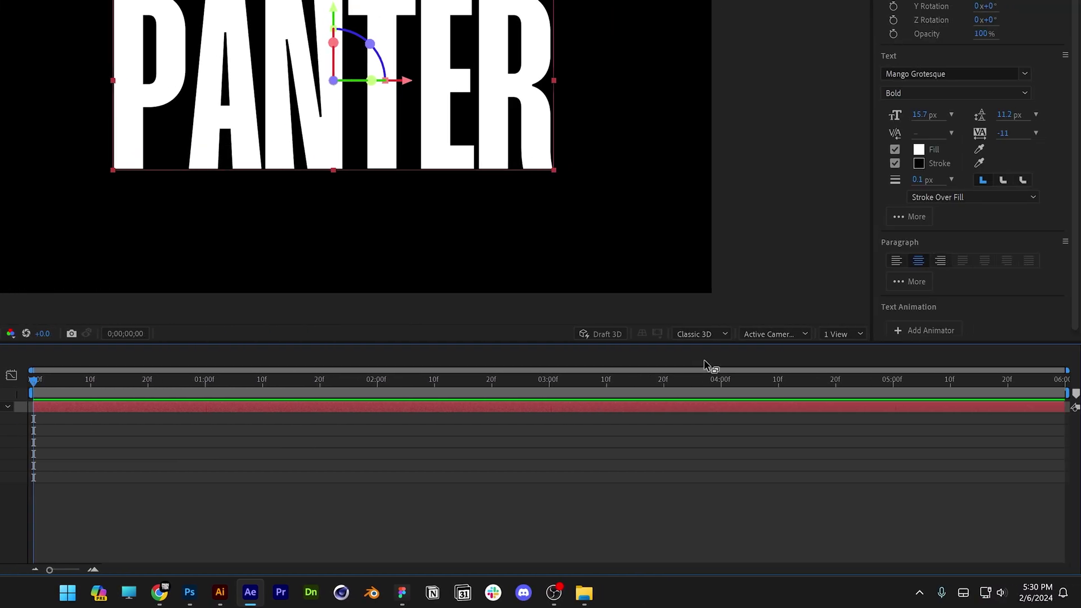
{"action": "left_click", "coordinate": [767, 334]}
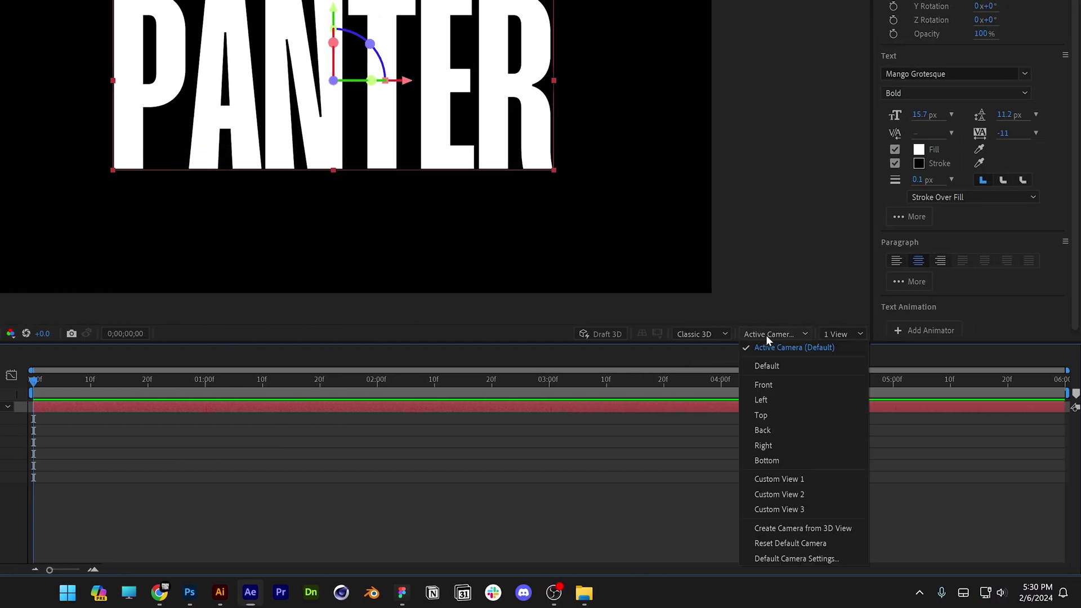
{"action": "left_click", "coordinate": [806, 481]}
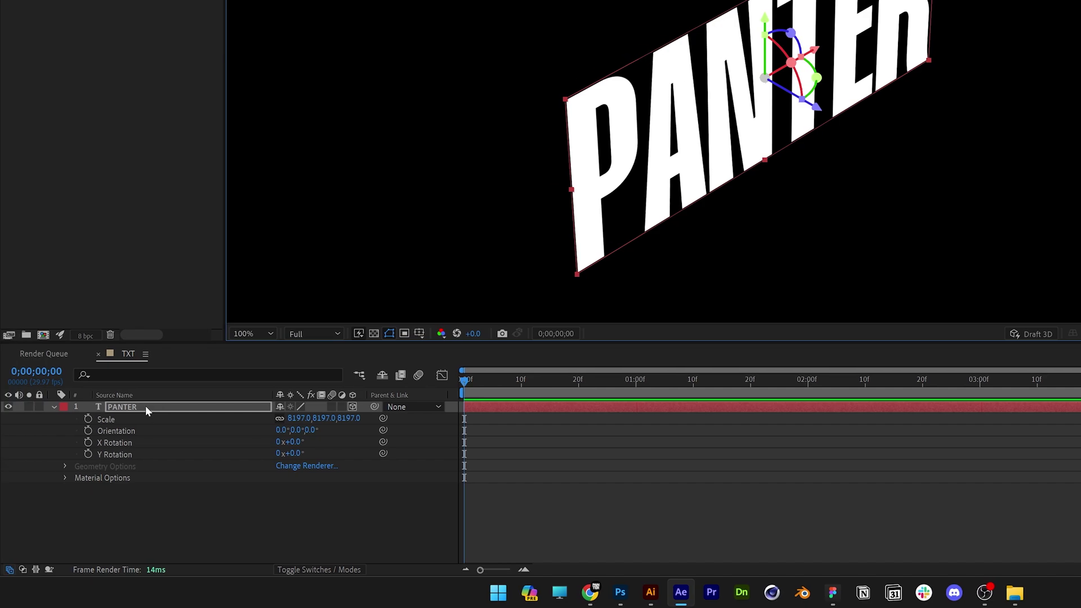
Duplicate the PANTER layer and set the copy's Z position to 30
{"action": "left_click", "coordinate": [145, 407]}
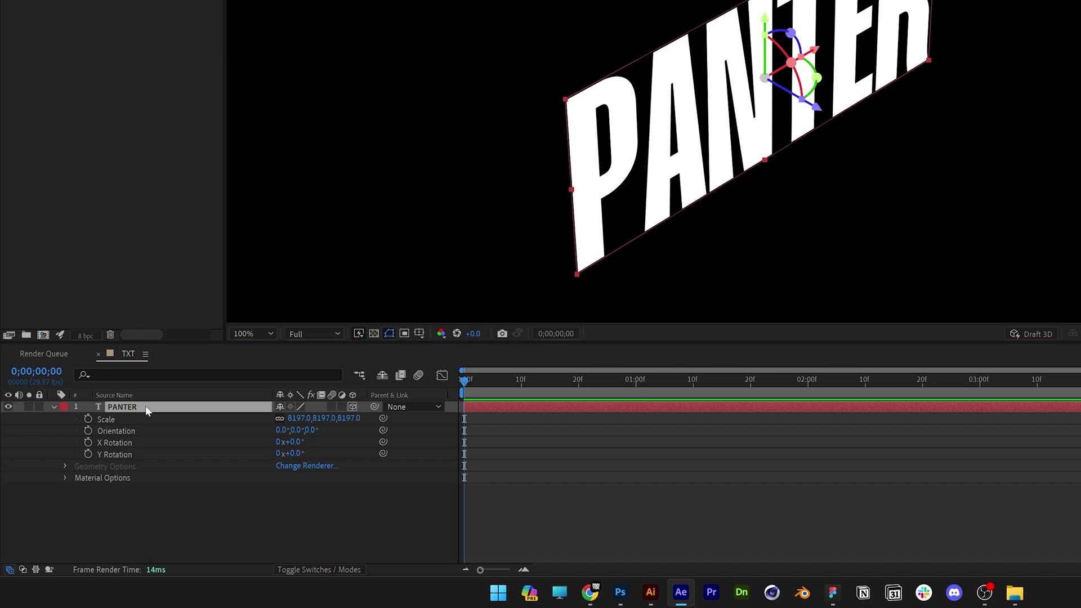
{"action": "key", "text": "ctrl+d"}
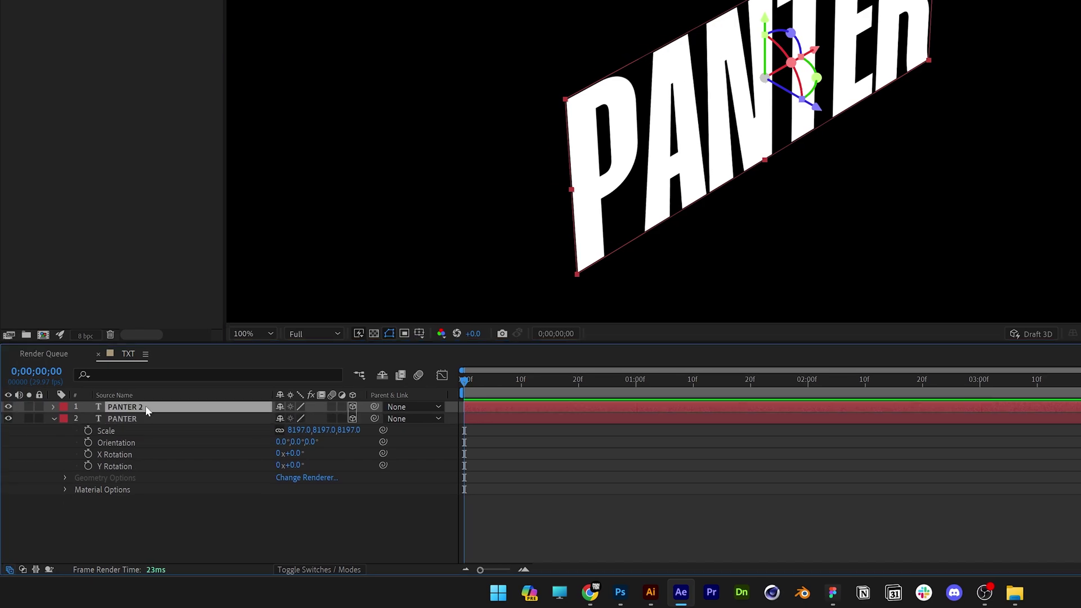
{"action": "key", "text": "p"}
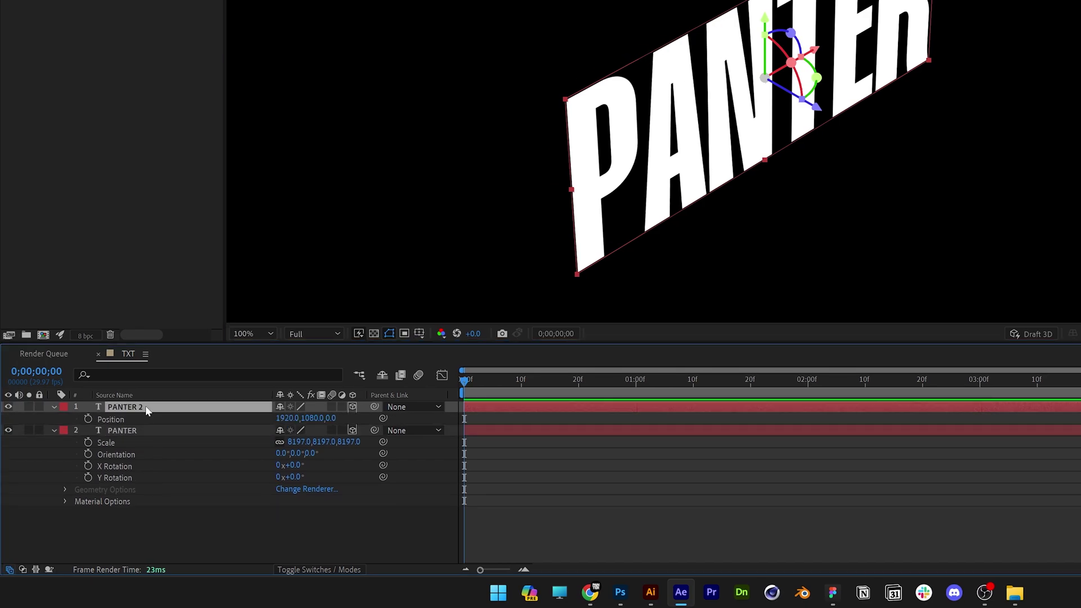
{"action": "left_click", "coordinate": [335, 418]}
{"action": "left_click_drag", "start_coordinate": [343, 419], "coordinate": [322, 419]}
{"action": "type", "text": "30"}
{"action": "key", "text": "Return"}
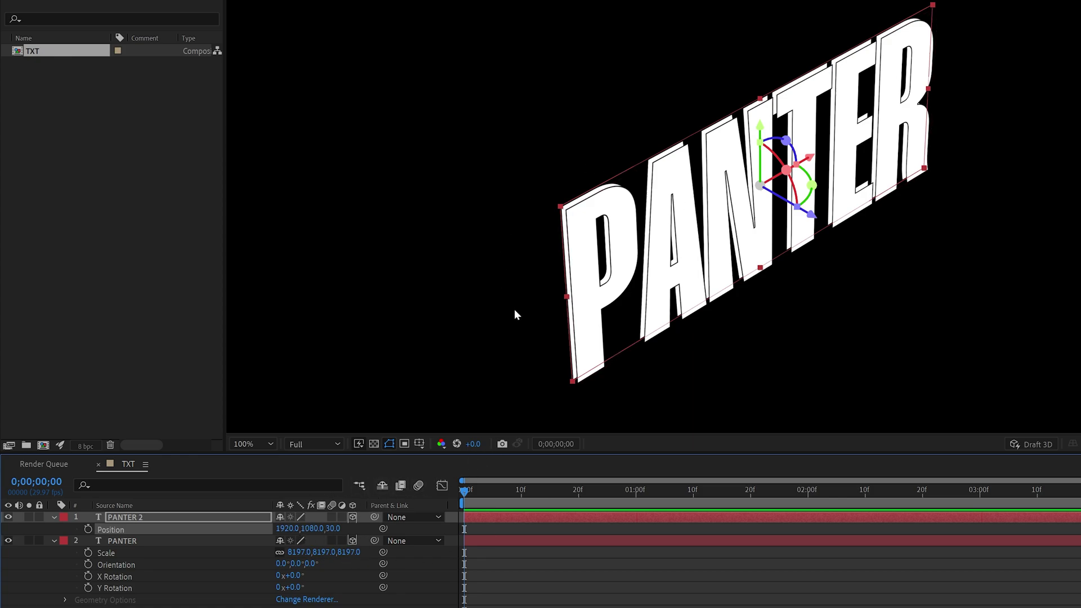
Duplicate PANTER 2 until the stack reaches PANTER 15, and show the Position property of all the new copies
{"action": "left_click", "coordinate": [177, 518]}
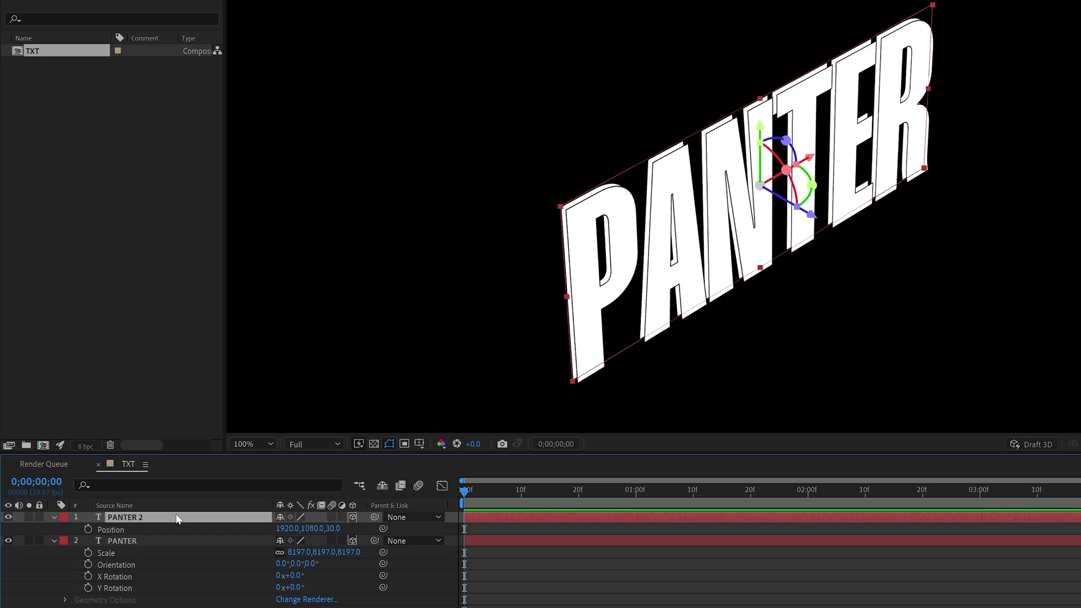
{"action": "key", "text": "ctrl+d"}
{"action": "key", "text": "ctrl+d"}
{"action": "key", "text": "ctrl+d"}
{"action": "key", "text": "ctrl+d"}
{"action": "key", "text": "ctrl+d"}
{"action": "key", "text": "ctrl+d"}
{"action": "key", "text": "ctrl+d"}
{"action": "key", "text": "ctrl+d"}
{"action": "key", "text": "ctrl+d"}
{"action": "key", "text": "ctrl+d"}
{"action": "key", "text": "ctrl+d"}
{"action": "key", "text": "ctrl+d"}
{"action": "key", "text": "ctrl+d"}
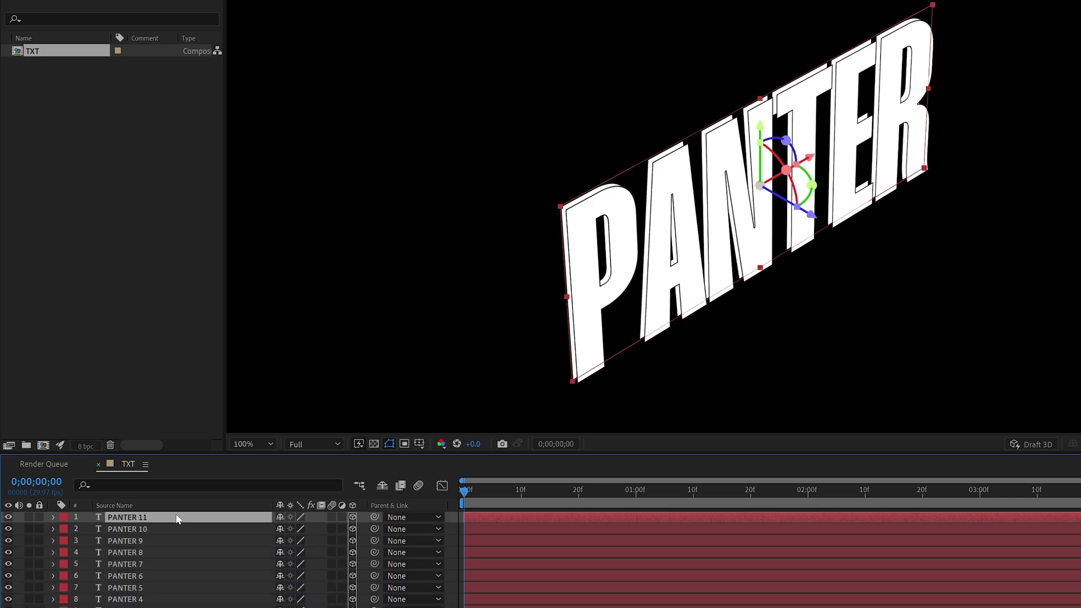
{"action": "scroll", "coordinate": [191, 518], "scroll_direction": "up", "scroll_amount": 2}
{"action": "key", "text": "ctrl+a"}
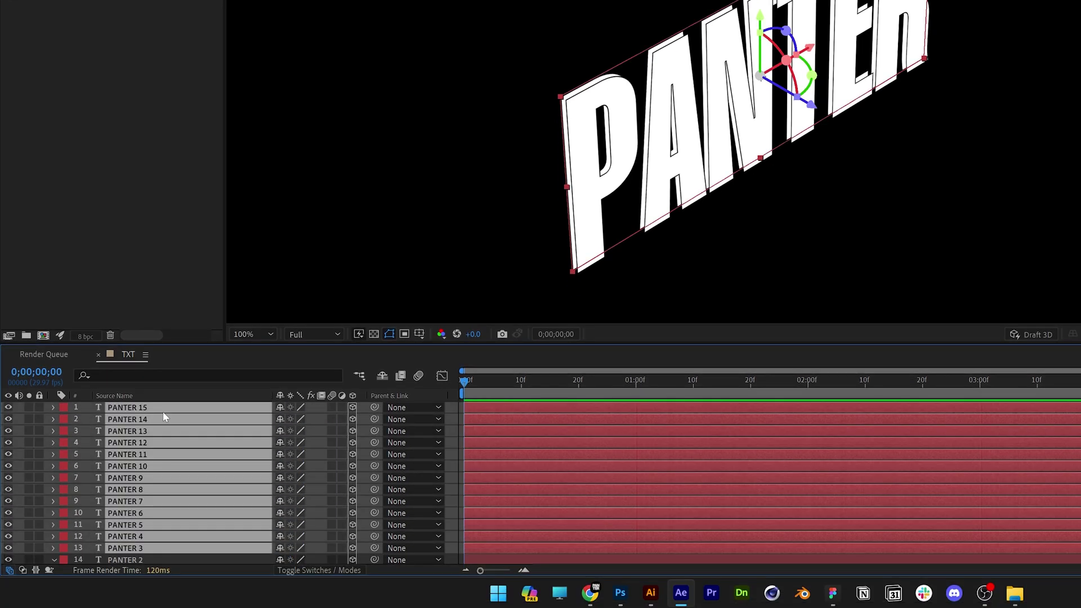
{"action": "key", "text": "p"}
{"action": "left_click_drag", "start_coordinate": [260, 349], "coordinate": [275, 186]}
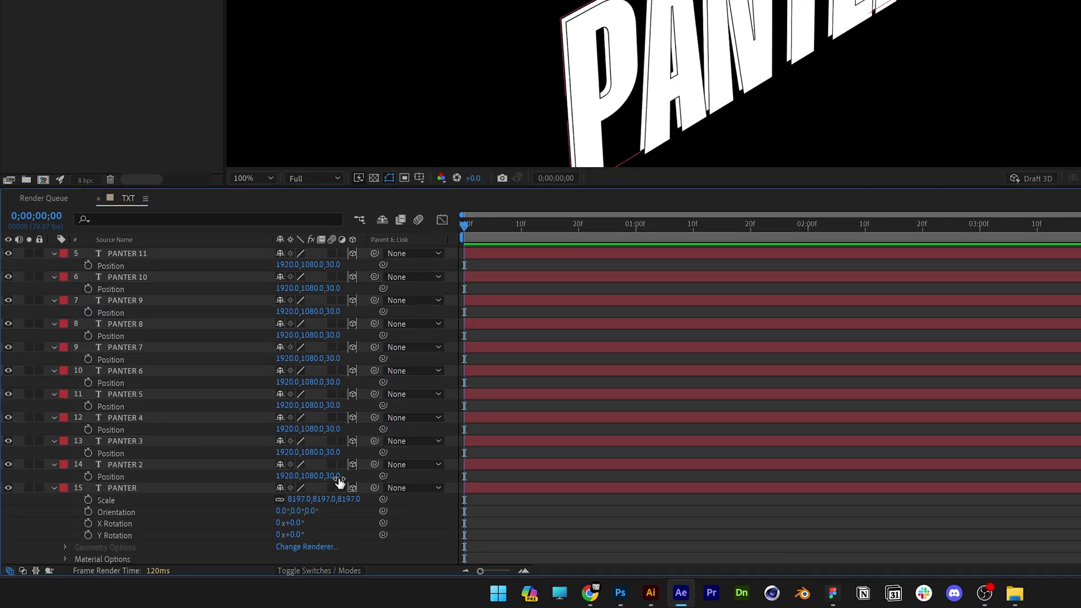
Set the Z position of PANTER 3 to 60 and of PANTER 4 to 90
{"action": "left_click", "coordinate": [245, 468]}
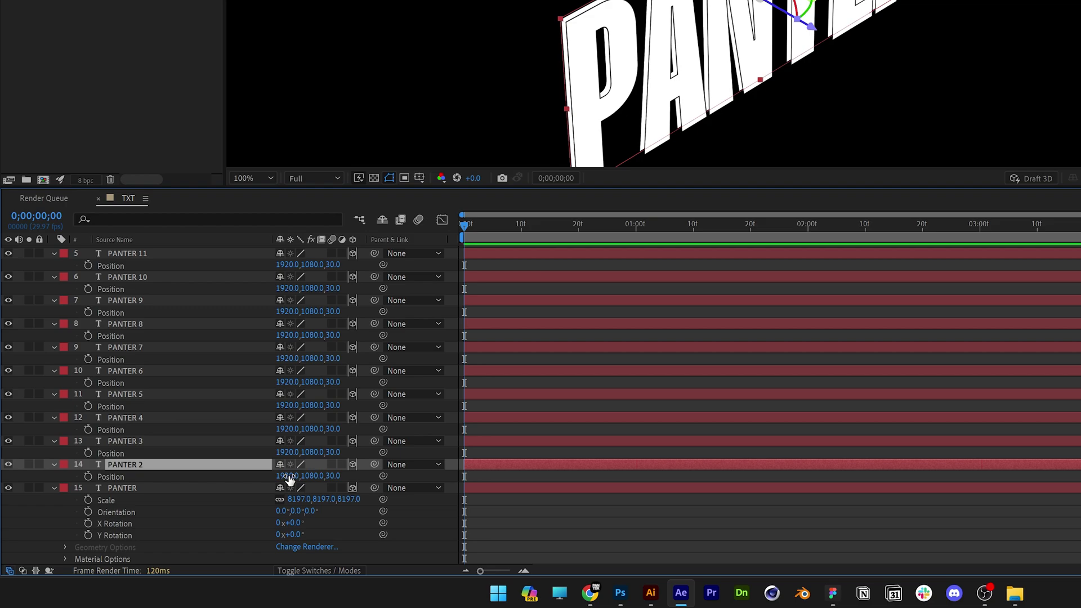
{"action": "left_click", "coordinate": [335, 452]}
{"action": "type", "text": "60"}
{"action": "key", "text": "Return"}
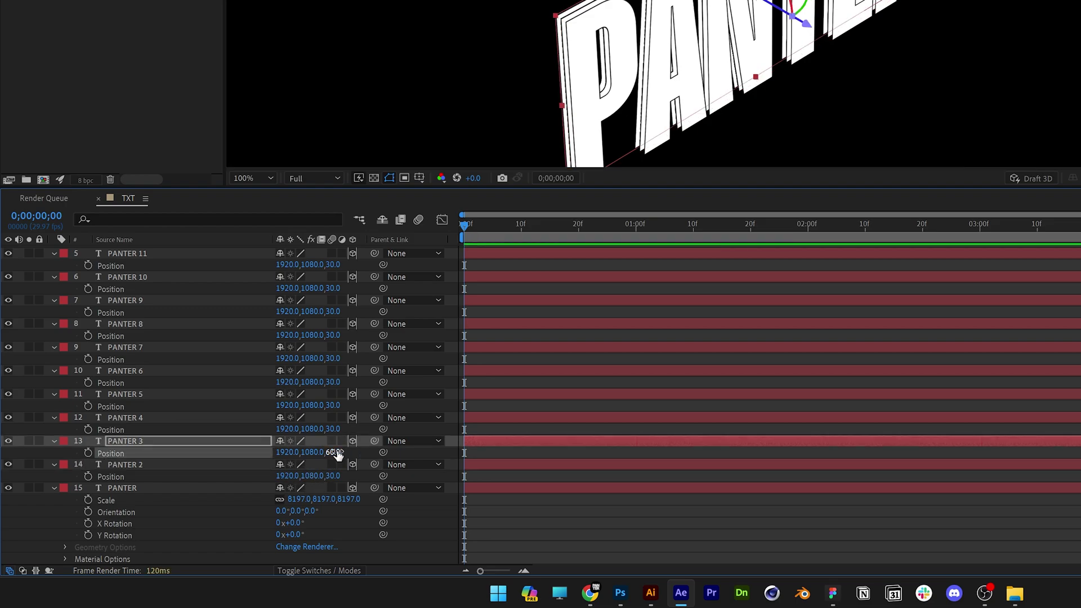
{"action": "left_click", "coordinate": [335, 429]}
{"action": "type", "text": "90"}
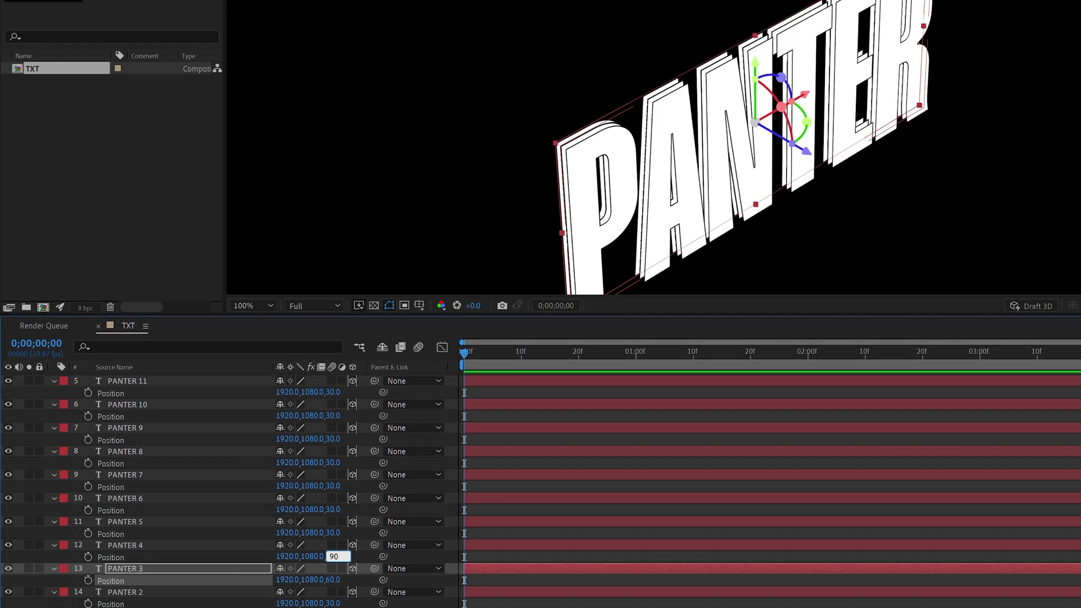
{"action": "key", "text": "Return"}
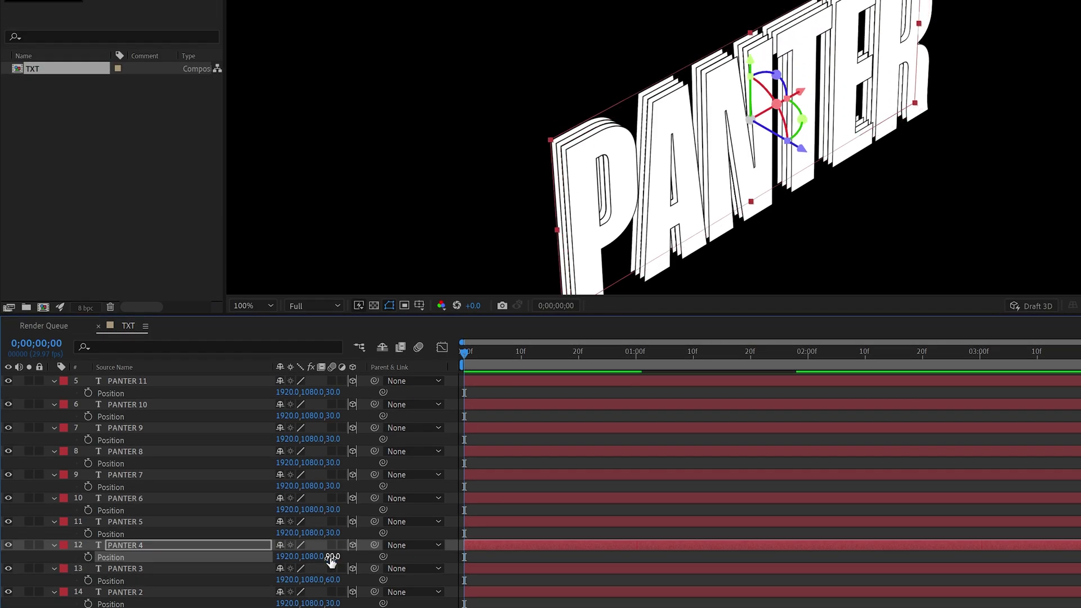
Set the Z positions of PANTER 5, PANTER 6 and PANTER 7 to 120, 150 and 180
{"action": "left_click", "coordinate": [335, 533]}
{"action": "type", "text": "120"}
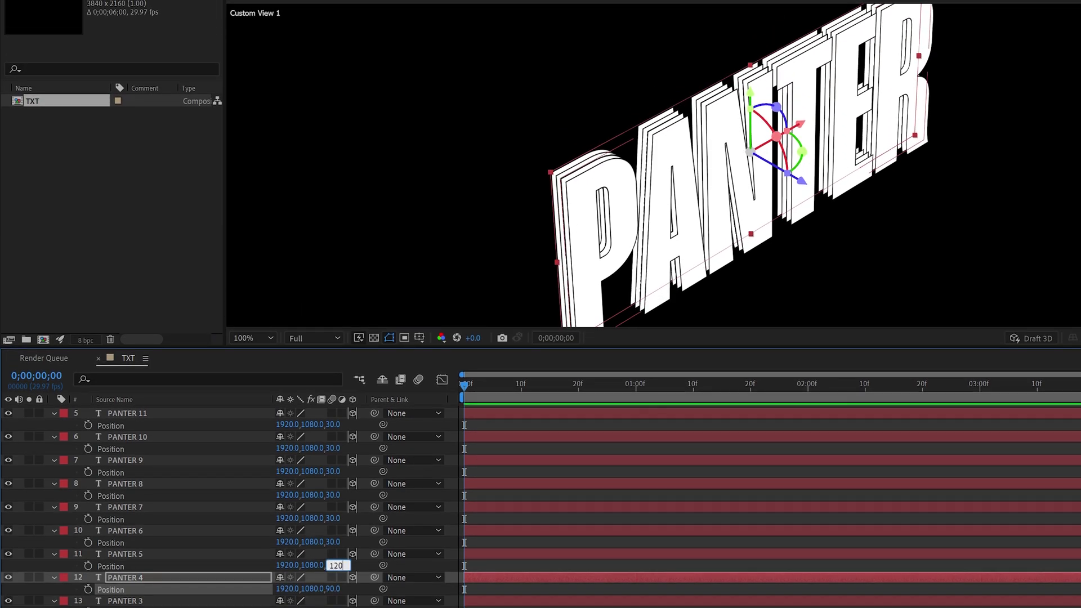
{"action": "key", "text": "Return"}
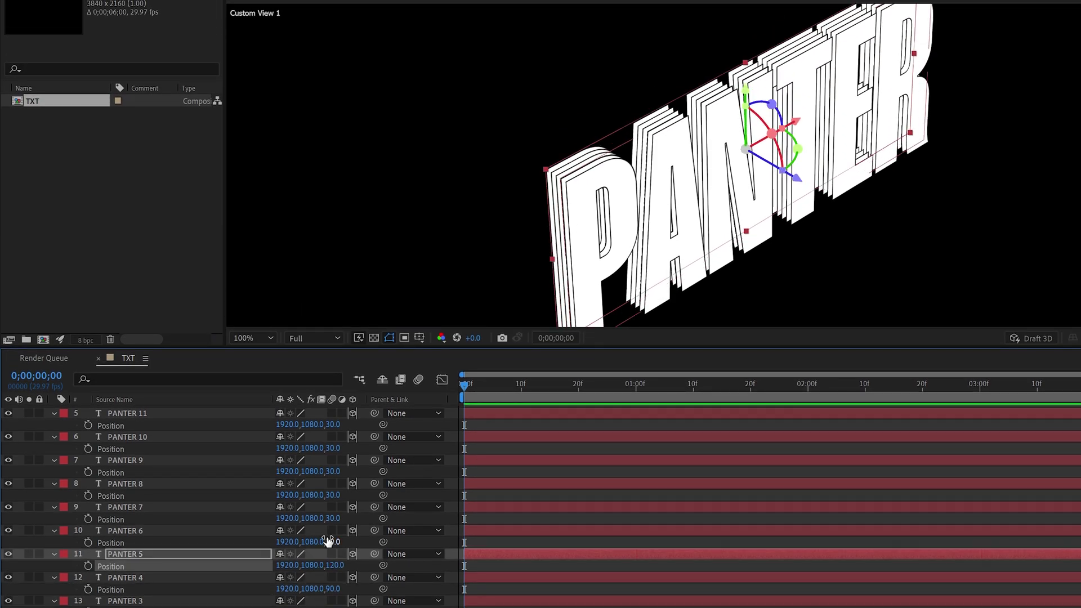
{"action": "left_click", "coordinate": [332, 541]}
{"action": "type", "text": "150"}
{"action": "key", "text": "Return"}
{"action": "left_click", "coordinate": [335, 518]}
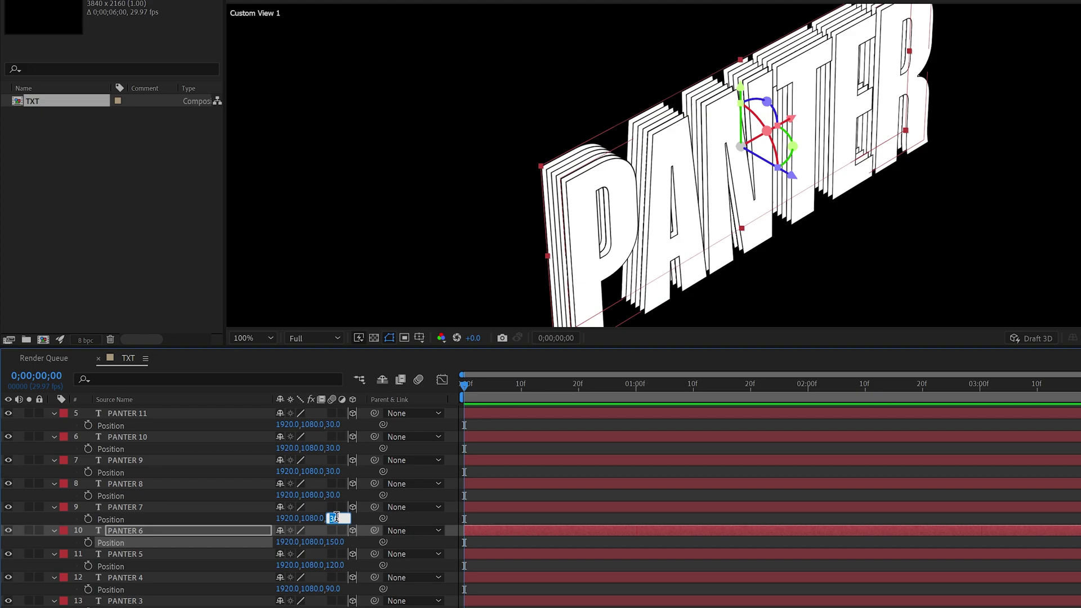
{"action": "type", "text": "180"}
{"action": "key", "text": "Return"}
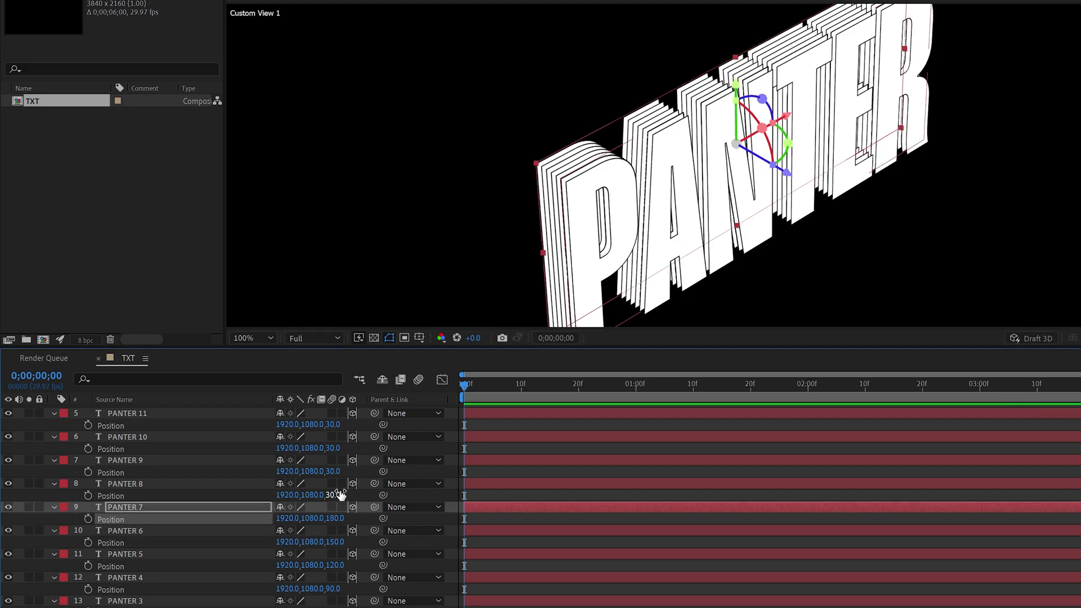
Set the Z positions of PANTER 8 through PANTER 15 in increments of 30, from 210 up to 420
{"action": "key", "text": "period"}
{"action": "key", "text": "ctrl+Up"}
{"action": "key", "text": "ctrl+Up"}
{"action": "key", "text": "ctrl+Up"}
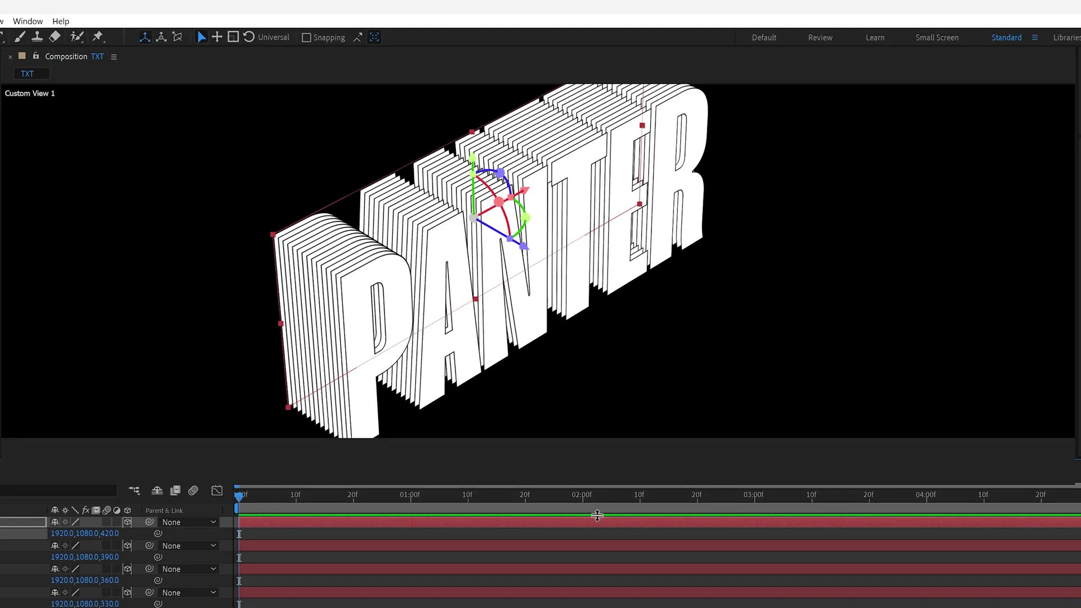
Return the composition viewer to the Default 3D view and enlarge the timeline to show more layers
{"action": "left_click_drag", "start_coordinate": [597, 516], "coordinate": [606, 577]}
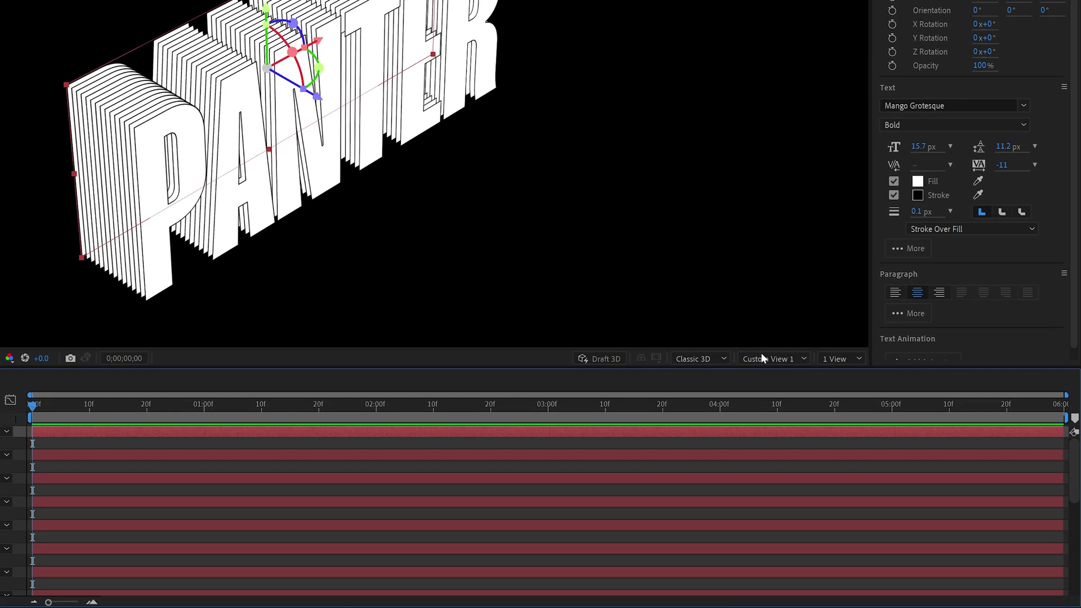
{"action": "left_click", "coordinate": [975, 567]}
{"action": "left_click", "coordinate": [783, 391]}
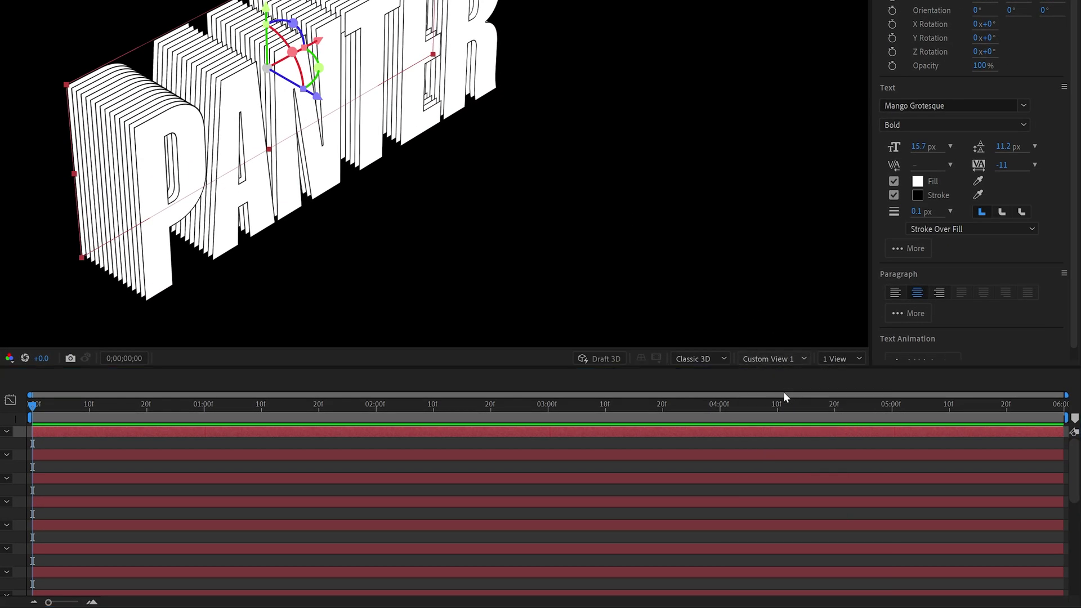
{"action": "left_click_drag", "start_coordinate": [119, 204], "coordinate": [118, 196]}
{"action": "scroll", "coordinate": [181, 323], "scroll_direction": "down", "scroll_amount": 3}
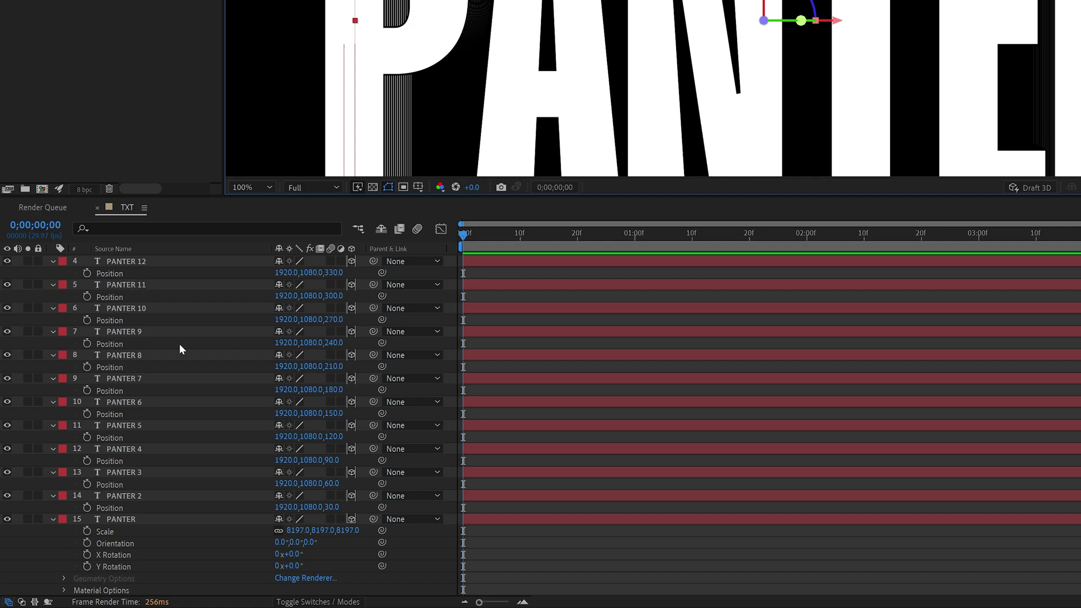
Show the rotation properties of all fifteen PANTER layers
{"action": "left_click", "coordinate": [133, 517], "text": "shift"}
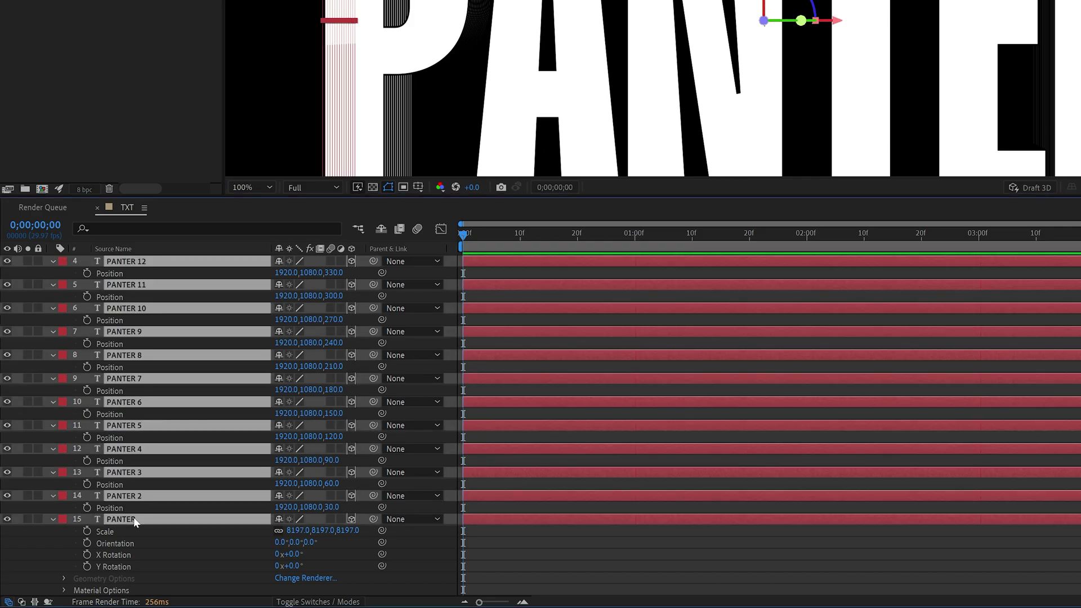
{"action": "key", "text": "r"}
{"action": "scroll", "coordinate": [133, 517], "scroll_direction": "down", "scroll_amount": 10}
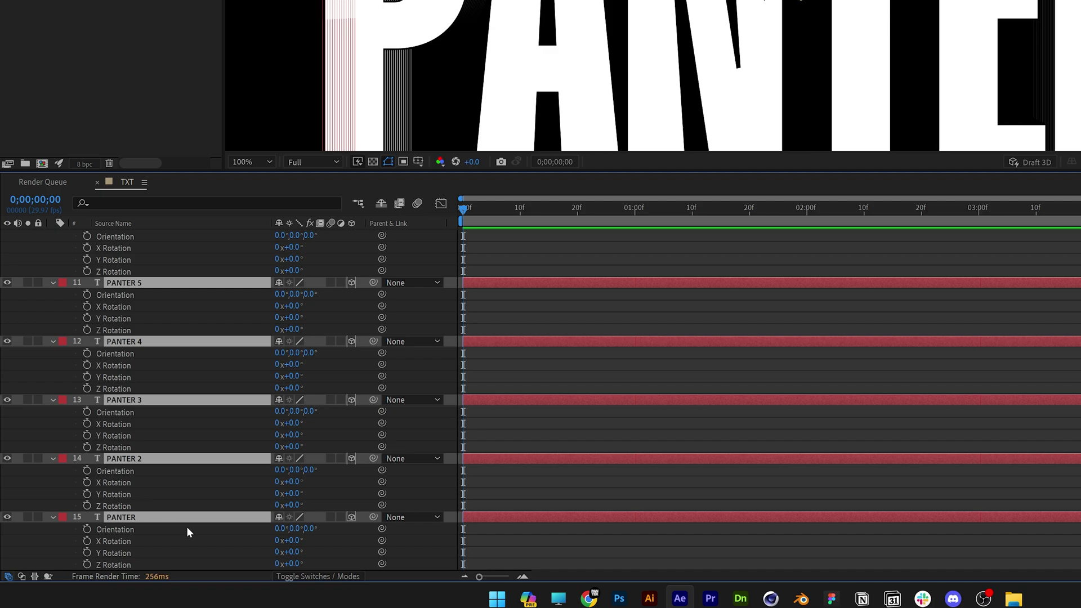
Start a Z Rotation animation on the original PANTER layer at 0 seconds with a value of 20°
{"action": "left_click", "coordinate": [183, 566]}
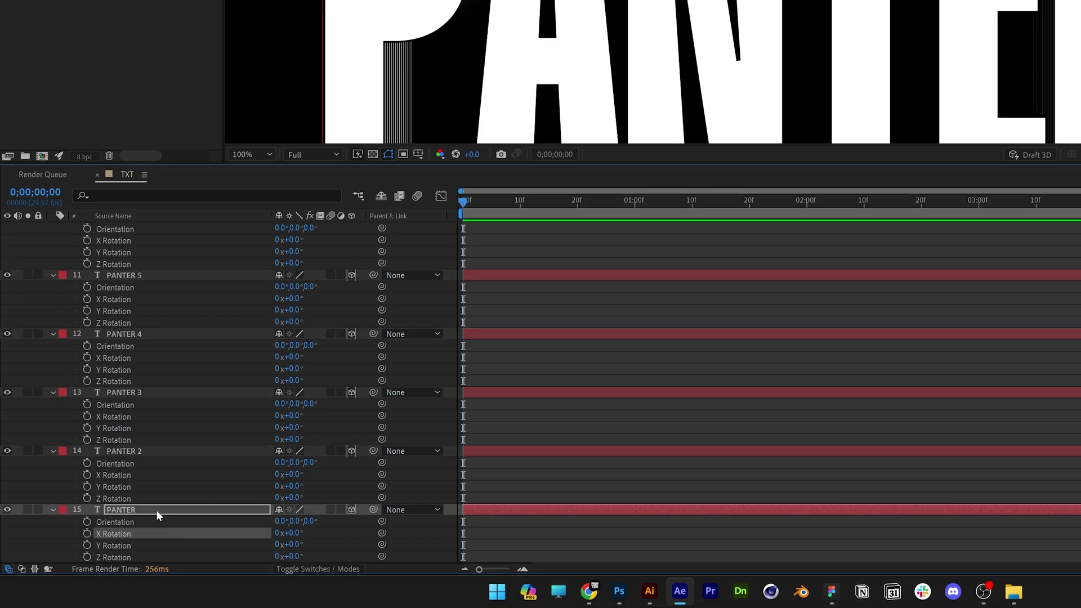
{"action": "left_click", "coordinate": [112, 557]}
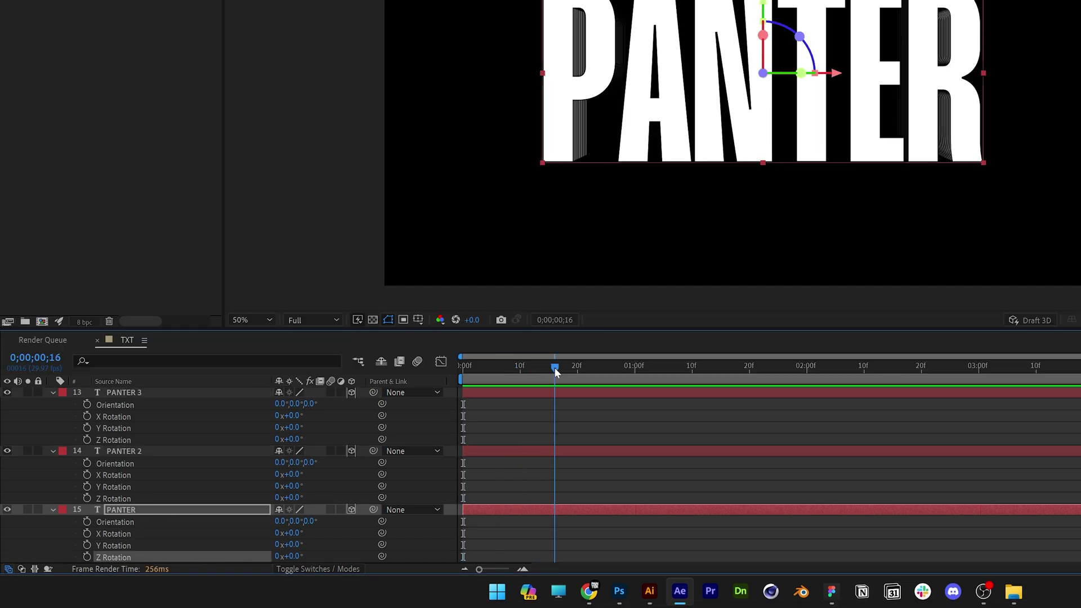
{"action": "left_click_drag", "start_coordinate": [555, 367], "coordinate": [445, 362]}
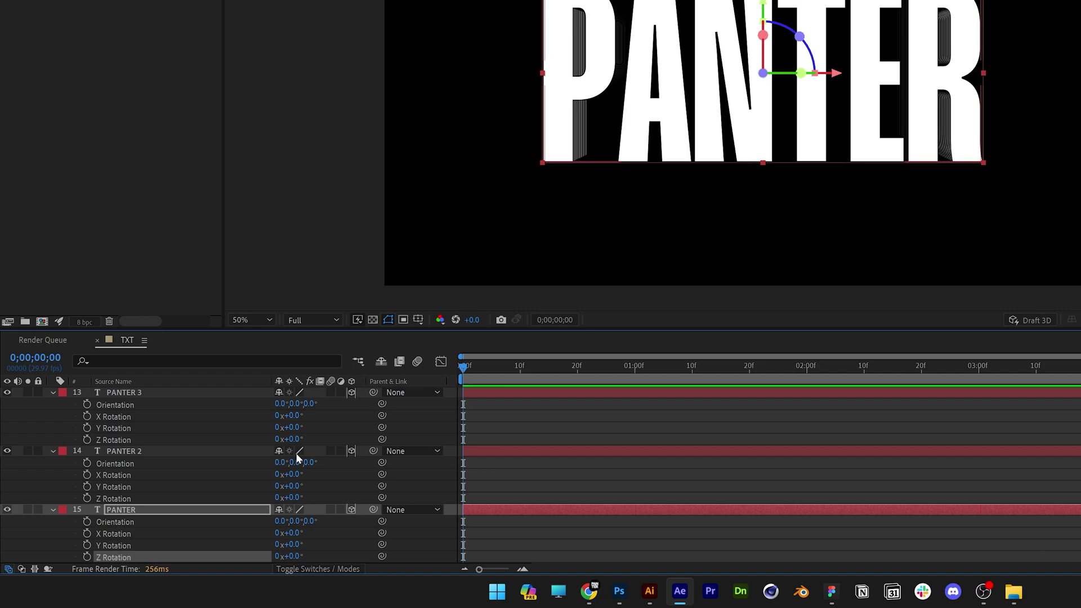
{"action": "left_click", "coordinate": [87, 558]}
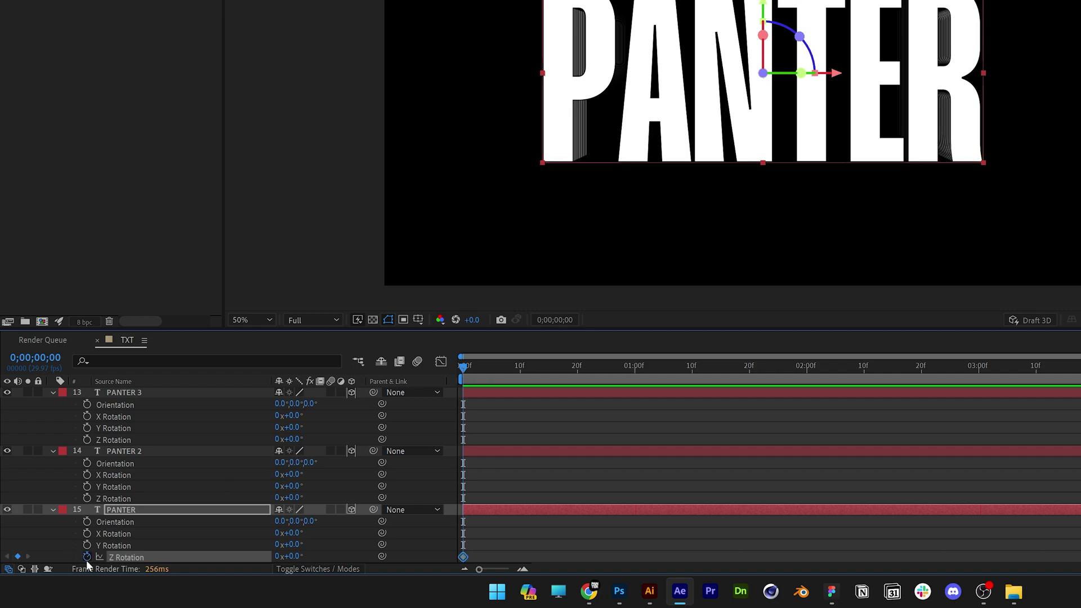
{"action": "left_click", "coordinate": [294, 556]}
{"action": "type", "text": "20"}
{"action": "key", "text": "Return"}
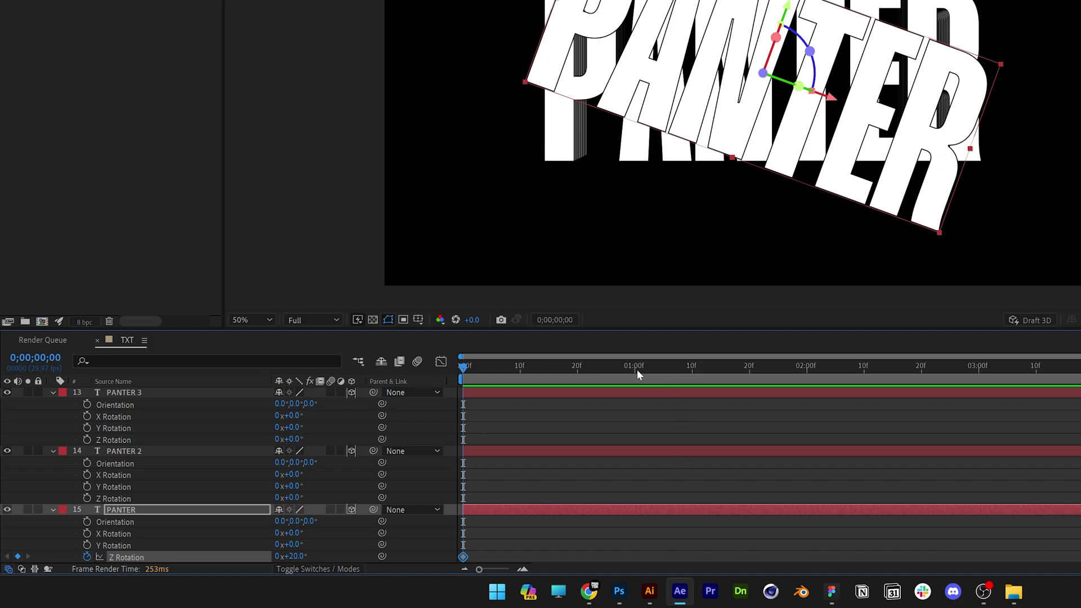
Add a Z Rotation keyframe of -20° at 0;00;01;15 on the original PANTER layer
{"action": "left_click_drag", "start_coordinate": [637, 369], "coordinate": [723, 371]}
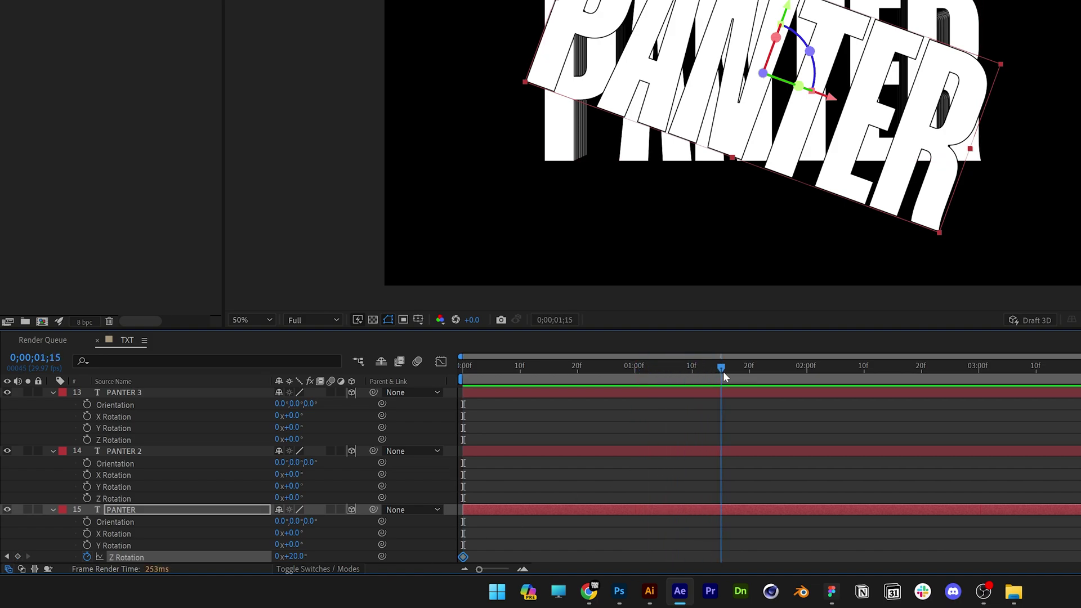
{"action": "left_click", "coordinate": [294, 557]}
{"action": "type", "text": "-20"}
{"action": "key", "text": "Return"}
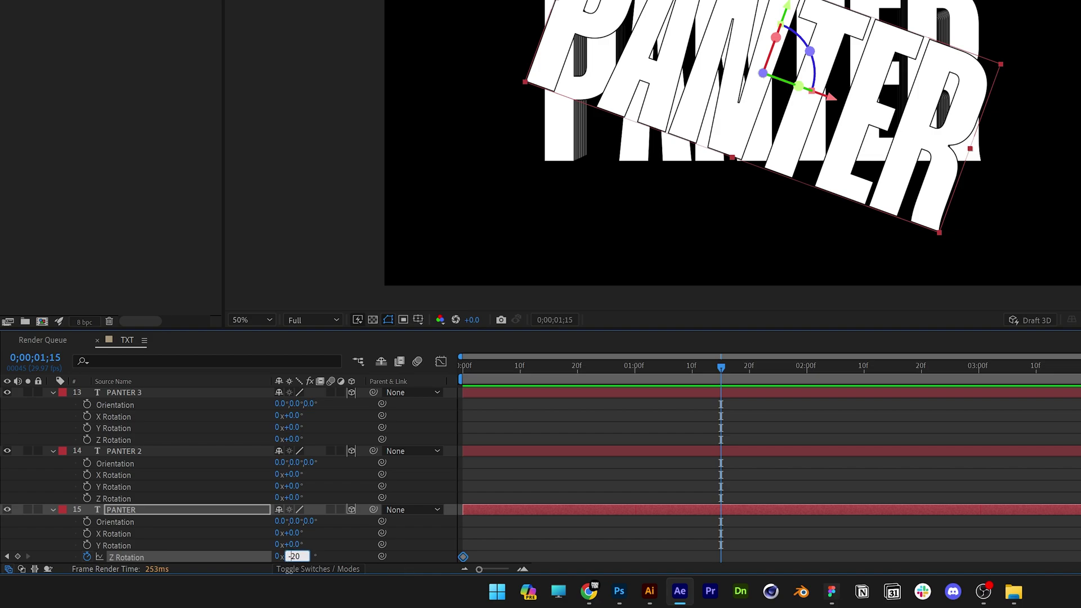
Copy the two Z Rotation keyframes of the original PANTER layer and paste them at 0;00;03;00
{"action": "left_click_drag", "start_coordinate": [775, 535], "coordinate": [427, 562]}
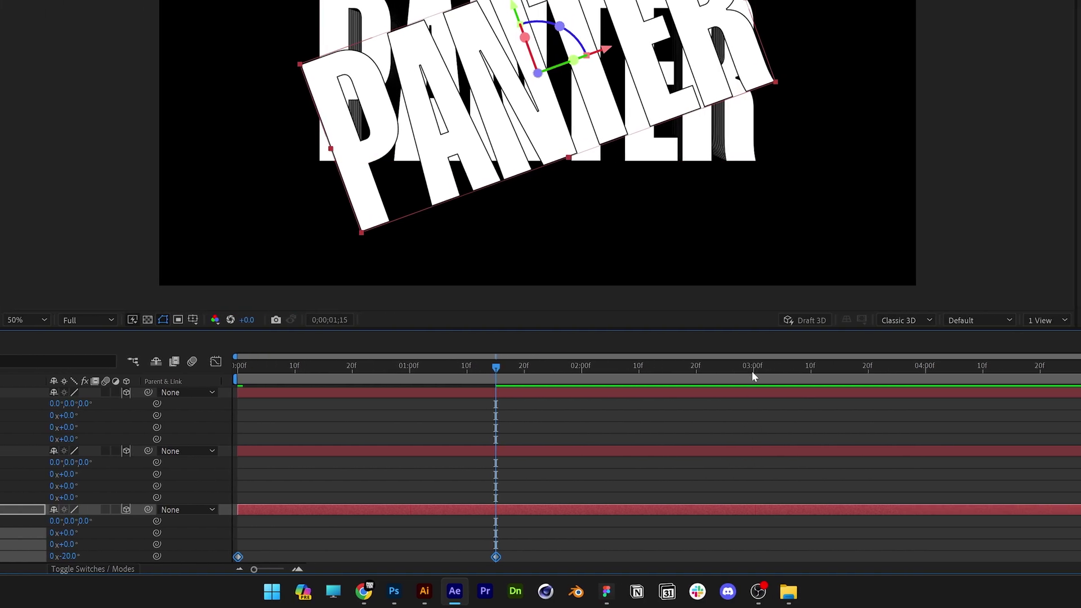
{"action": "left_click", "coordinate": [934, 367]}
{"action": "key", "text": "ctrl+v"}
{"action": "left_click", "coordinate": [932, 515]}
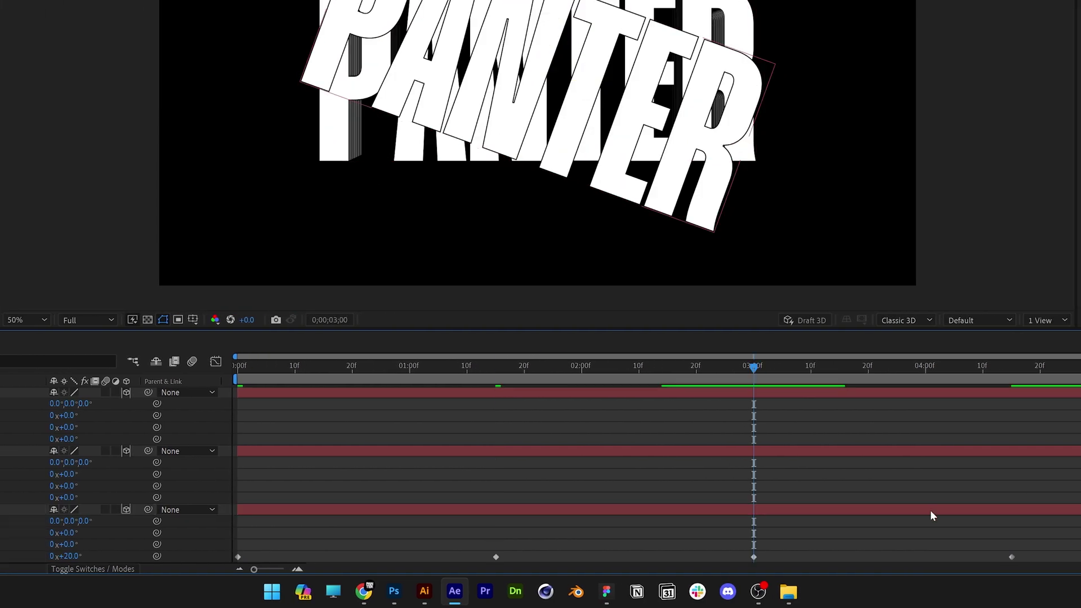
Apply Easy Ease to all four Z Rotation keyframes of the original PANTER layer
{"action": "left_click_drag", "start_coordinate": [1066, 545], "coordinate": [187, 562]}
{"action": "right_click", "coordinate": [498, 557]}
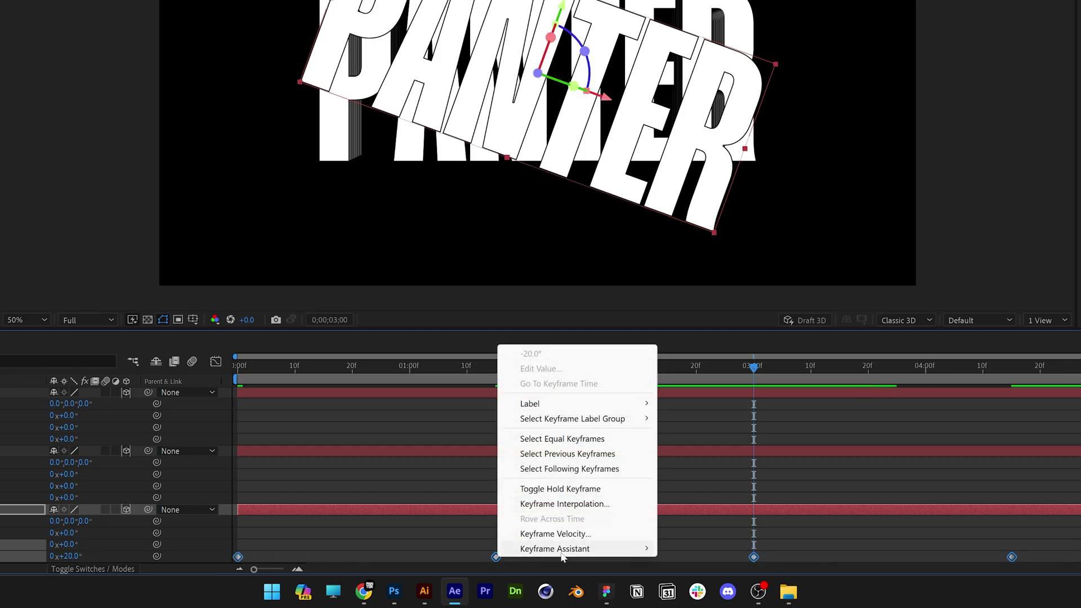
{"action": "mouse_move", "coordinate": [625, 549]}
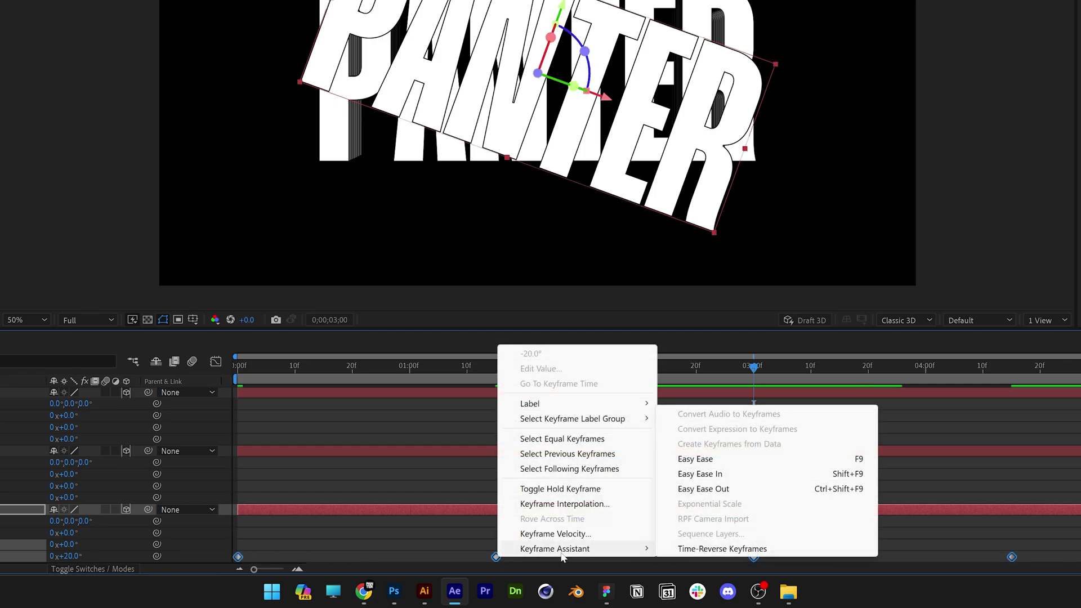
{"action": "left_click", "coordinate": [732, 465]}
Copy the original PANTER layer's Z Rotation keyframes and paste them at 0 seconds onto PANTER 2 through PANTER 15
{"action": "left_click_drag", "start_coordinate": [752, 384], "coordinate": [236, 380]}
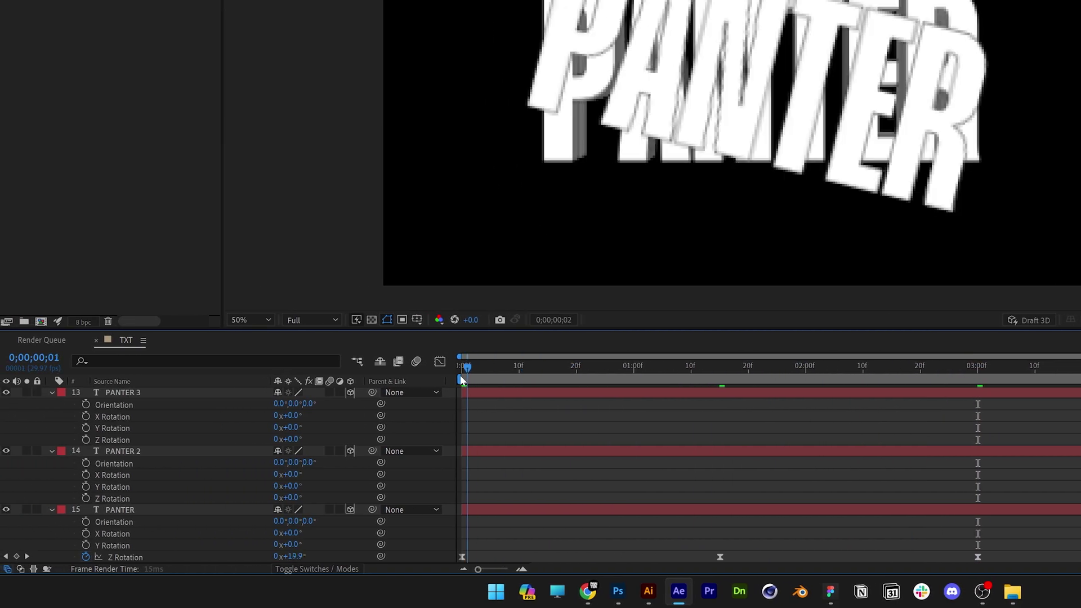
{"action": "left_click_drag", "start_coordinate": [462, 380], "coordinate": [414, 374]}
{"action": "left_click", "coordinate": [121, 558]}
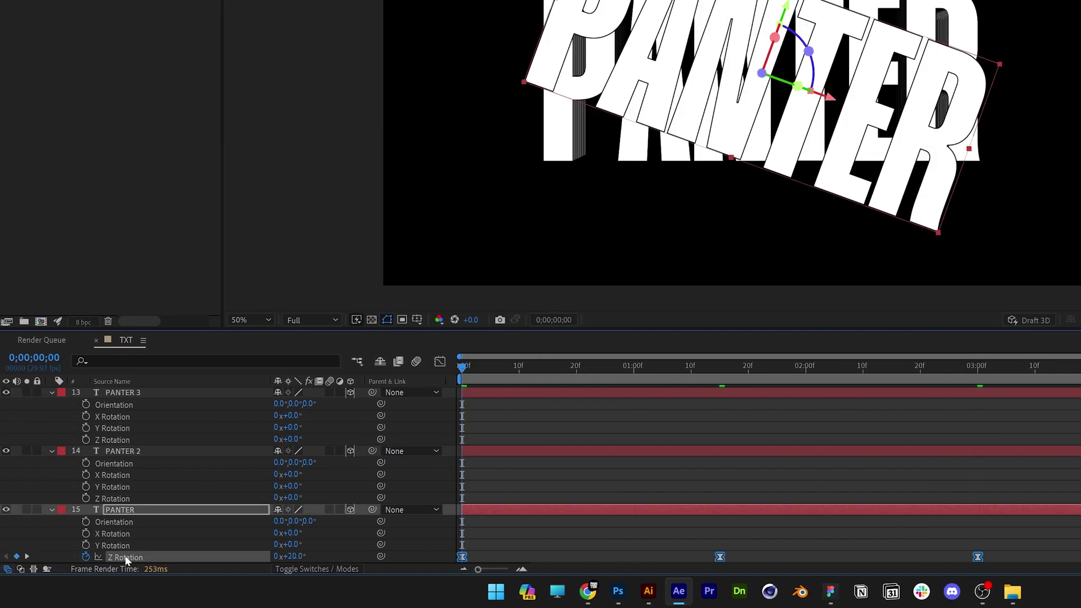
{"action": "left_click", "coordinate": [125, 450]}
{"action": "scroll", "coordinate": [181, 476], "scroll_direction": "up", "scroll_amount": 10}
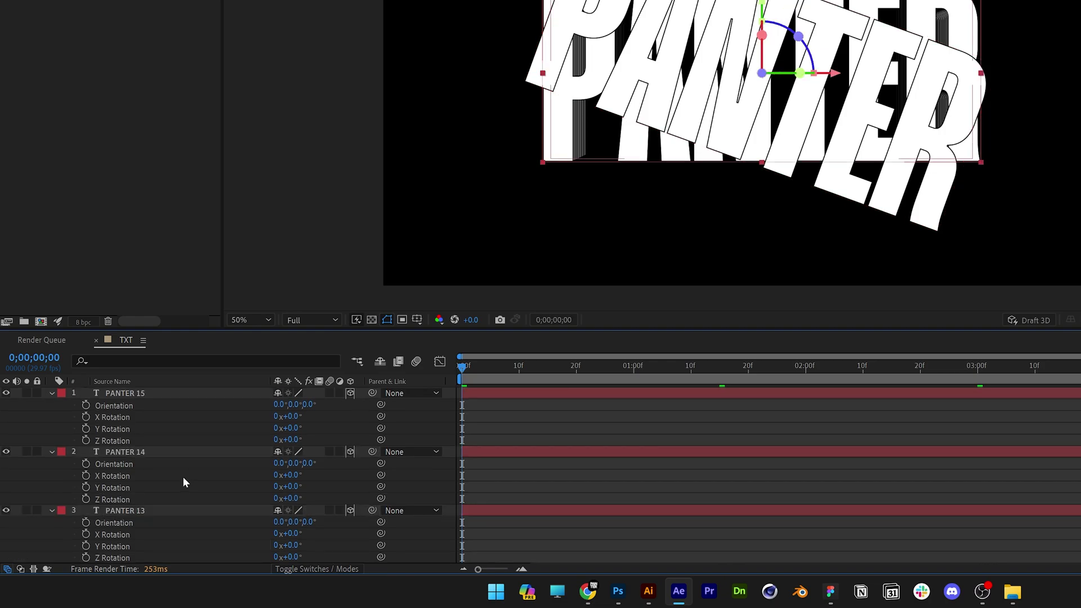
{"action": "left_click", "coordinate": [127, 394], "text": "shift"}
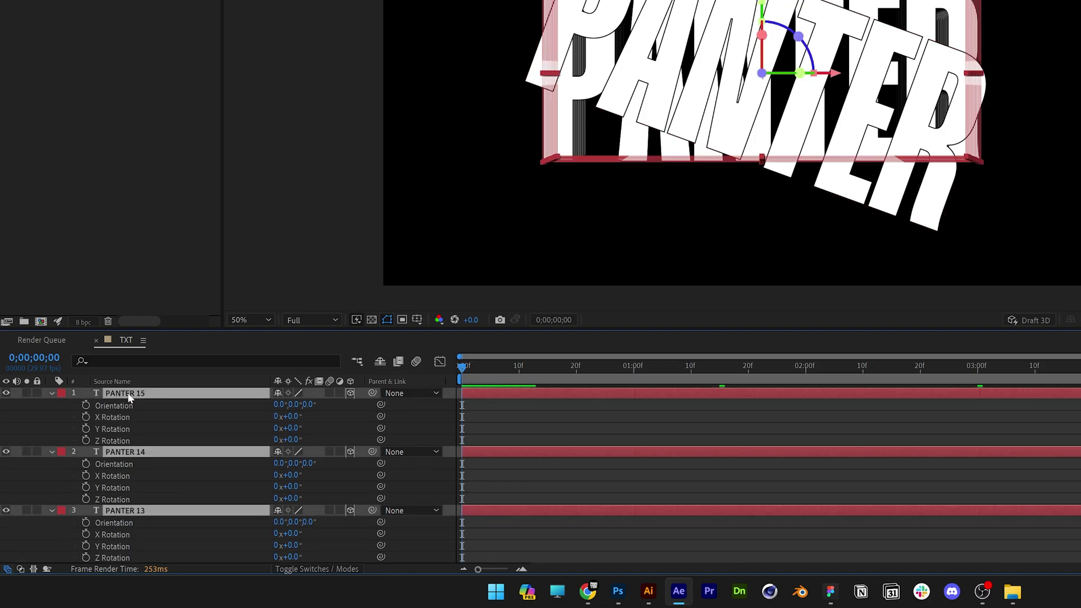
{"action": "scroll", "coordinate": [215, 444], "scroll_direction": "down", "scroll_amount": 7}
{"action": "scroll", "coordinate": [216, 449], "scroll_direction": "up", "scroll_amount": 10}
{"action": "key", "text": "ctrl+v"}
{"action": "scroll", "coordinate": [607, 438], "scroll_direction": "down", "scroll_amount": 4}
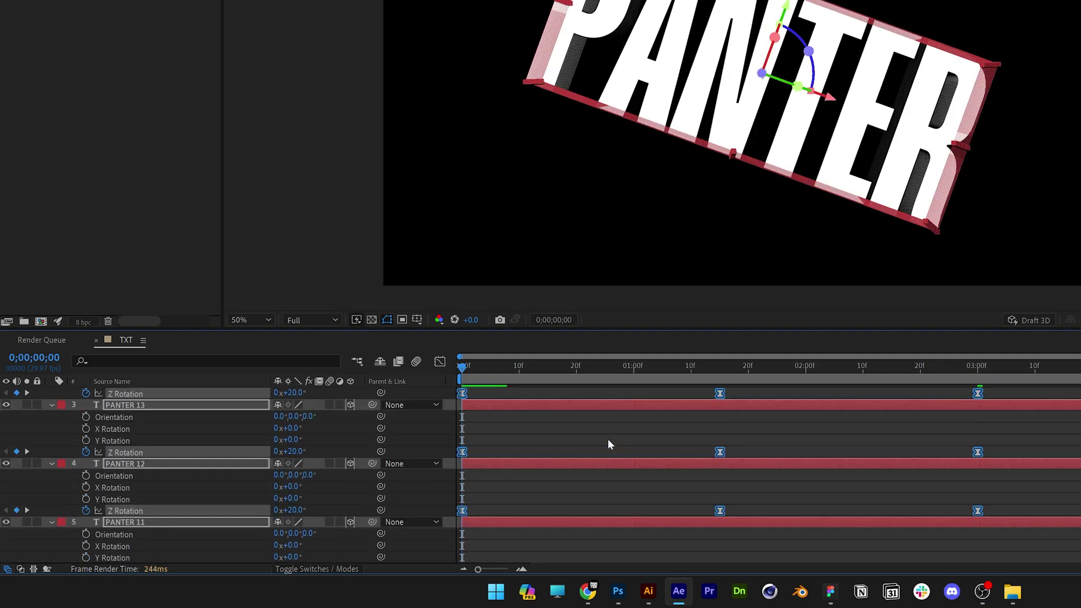
{"action": "scroll", "coordinate": [607, 438], "scroll_direction": "down", "scroll_amount": 12}
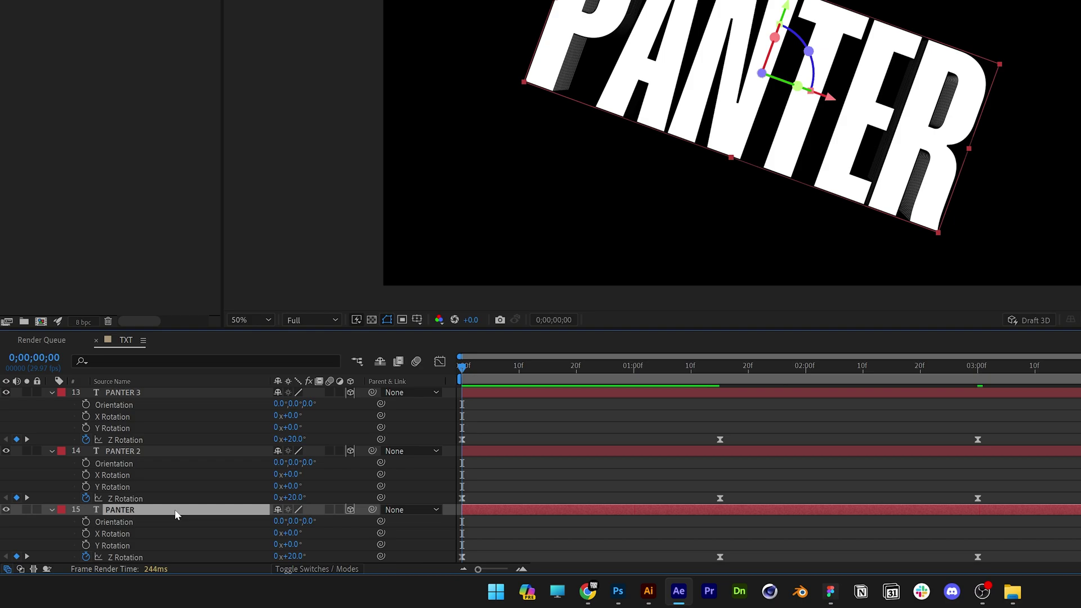
Show only the keyframed Z Rotation property of every PANTER layer and enlarge the timeline to fit all fifteen layers
{"action": "left_click", "coordinate": [174, 509]}
{"action": "scroll", "coordinate": [194, 505], "scroll_direction": "up", "scroll_amount": 16}
{"action": "key", "text": "ctrl+a"}
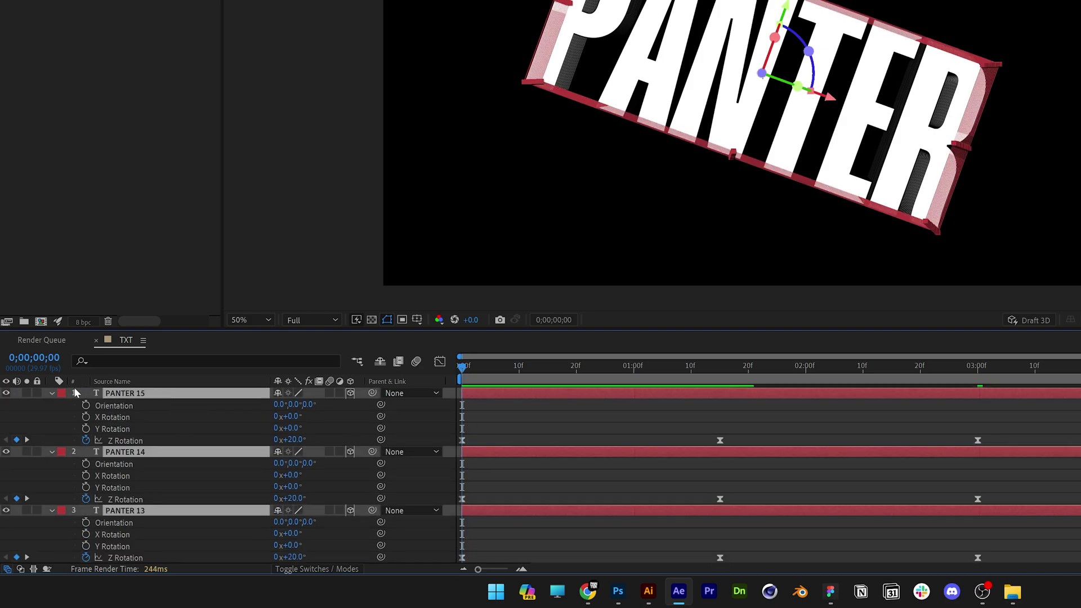
{"action": "left_click", "coordinate": [53, 393]}
{"action": "left_click", "coordinate": [53, 393]}
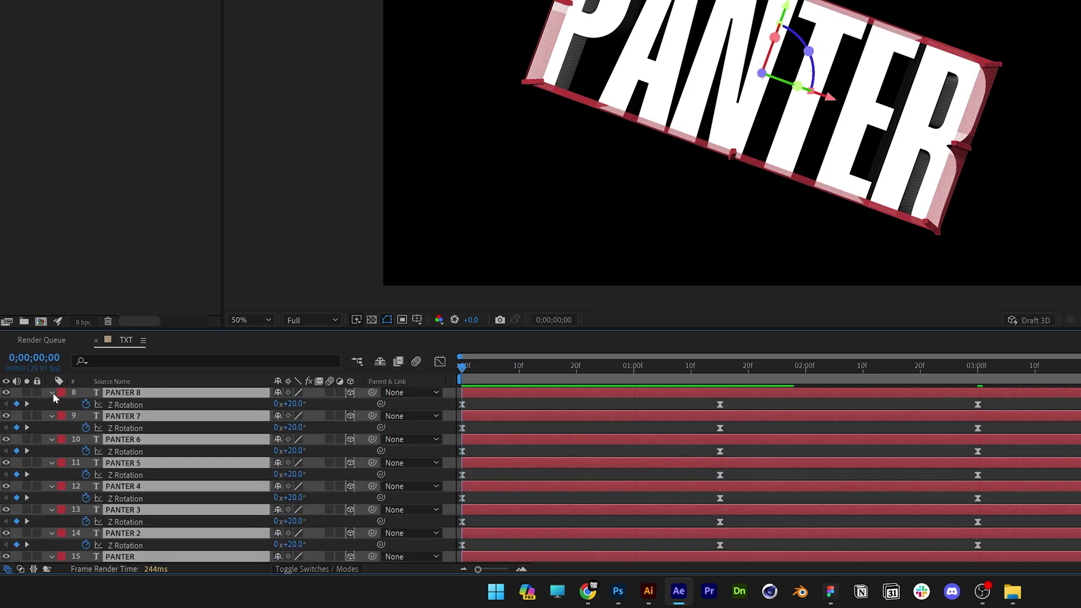
{"action": "left_click_drag", "start_coordinate": [669, 330], "coordinate": [668, 145]}
{"action": "left_click", "coordinate": [611, 549]}
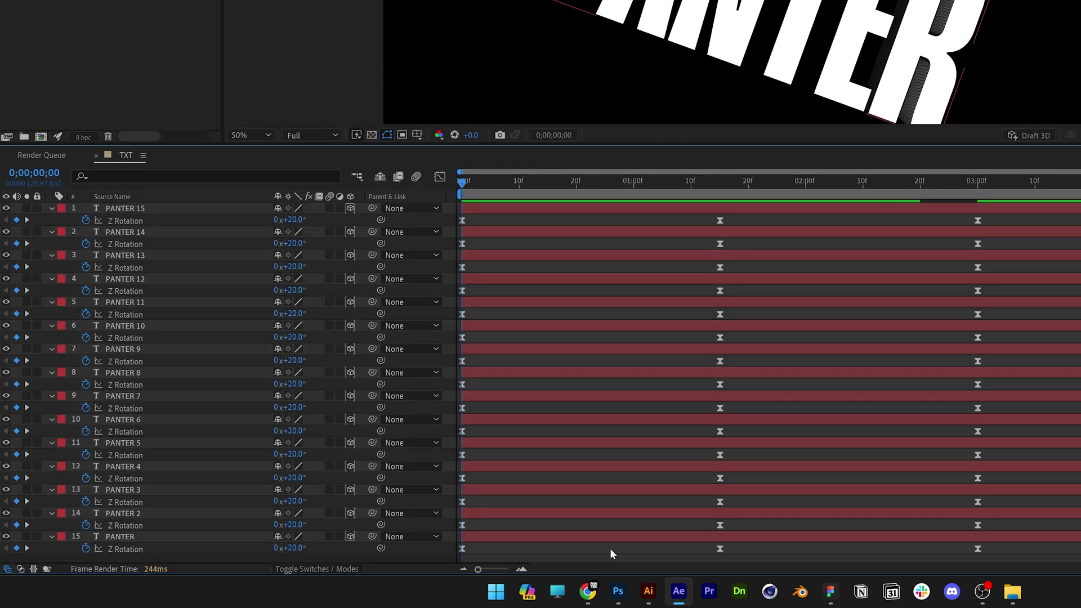
Stagger PANTER 2 through PANTER 15 in time so each layer starts two frames after the one below it
{"action": "left_click", "coordinate": [565, 540]}
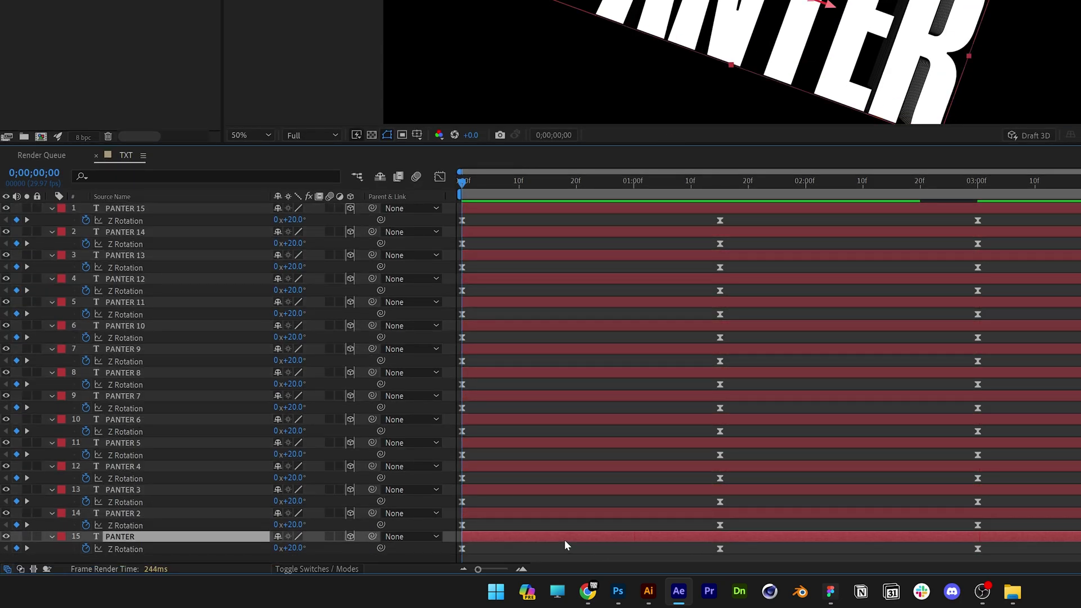
{"action": "left_click", "coordinate": [478, 516]}
{"action": "left_click_drag", "start_coordinate": [475, 515], "coordinate": [496, 490]}
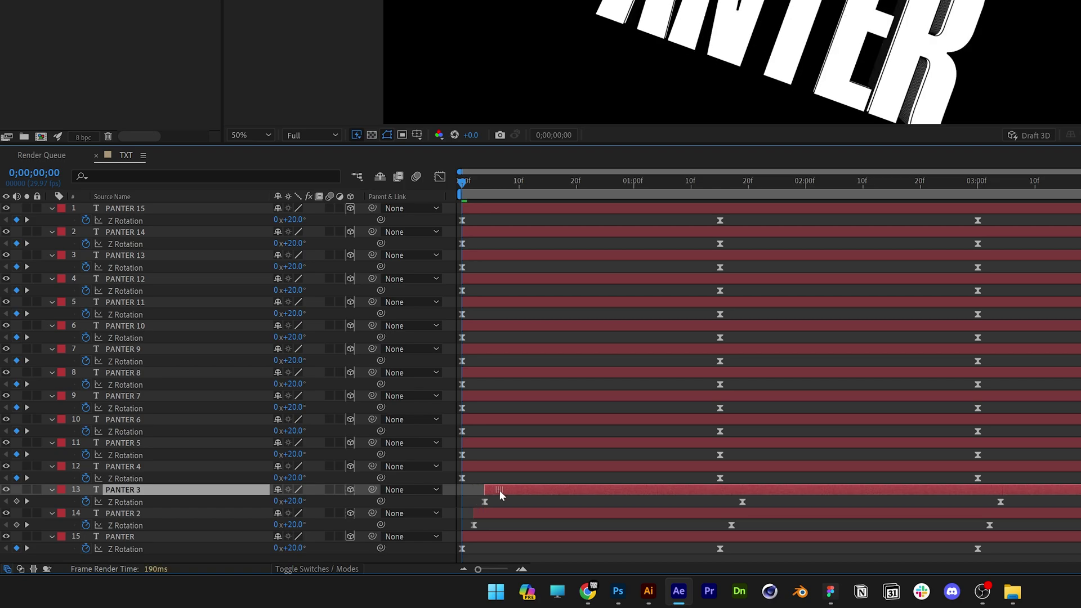
{"action": "left_click_drag", "start_coordinate": [504, 445], "coordinate": [530, 445]}
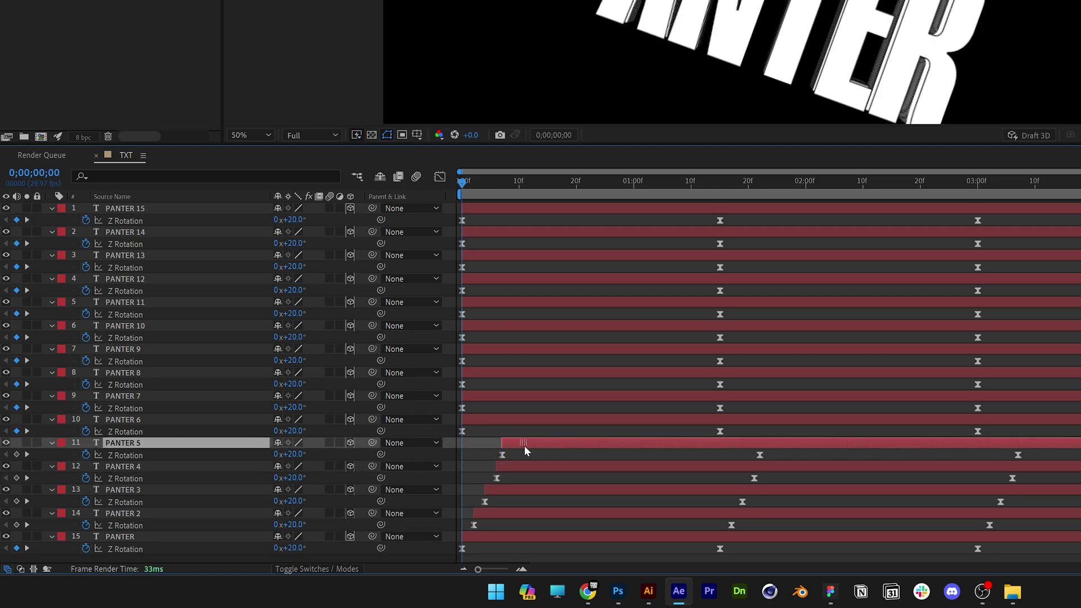
{"action": "left_click_drag", "start_coordinate": [488, 419], "coordinate": [546, 419]}
{"action": "left_click_drag", "start_coordinate": [488, 396], "coordinate": [557, 396]}
{"action": "left_click_drag", "start_coordinate": [495, 373], "coordinate": [576, 372]}
{"action": "left_click_drag", "start_coordinate": [487, 349], "coordinate": [580, 349]}
{"action": "left_click_drag", "start_coordinate": [487, 326], "coordinate": [591, 325]}
{"action": "left_click_drag", "start_coordinate": [488, 303], "coordinate": [602, 302]}
{"action": "left_click_drag", "start_coordinate": [487, 279], "coordinate": [614, 279]}
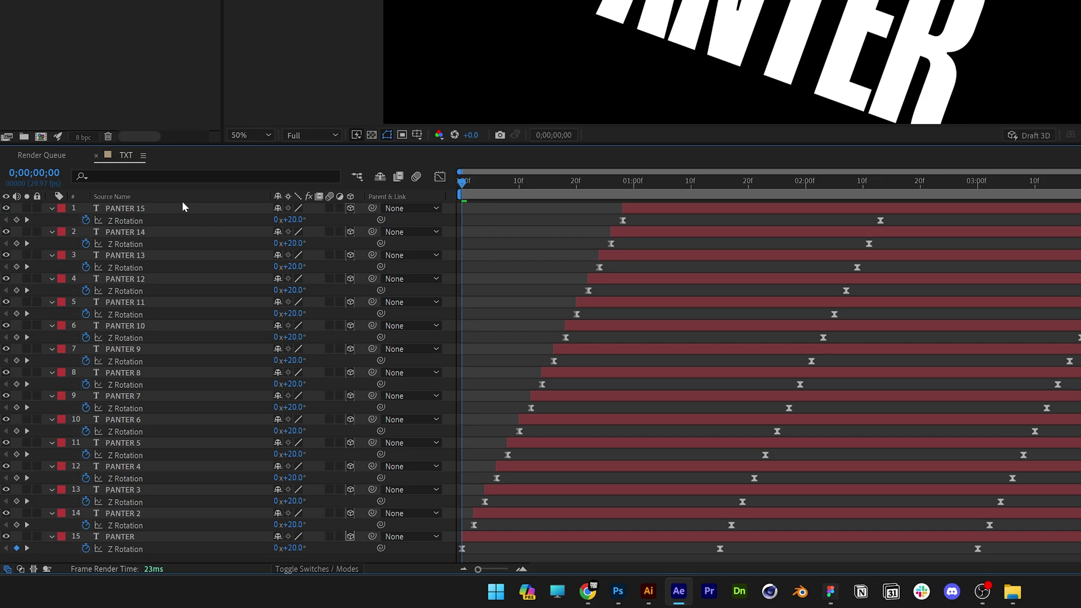
Shift all fifteen layers earlier together so that PANTER 15 starts at 0 seconds
{"action": "left_click", "coordinate": [163, 206]}
{"action": "left_click", "coordinate": [150, 538], "text": "shift"}
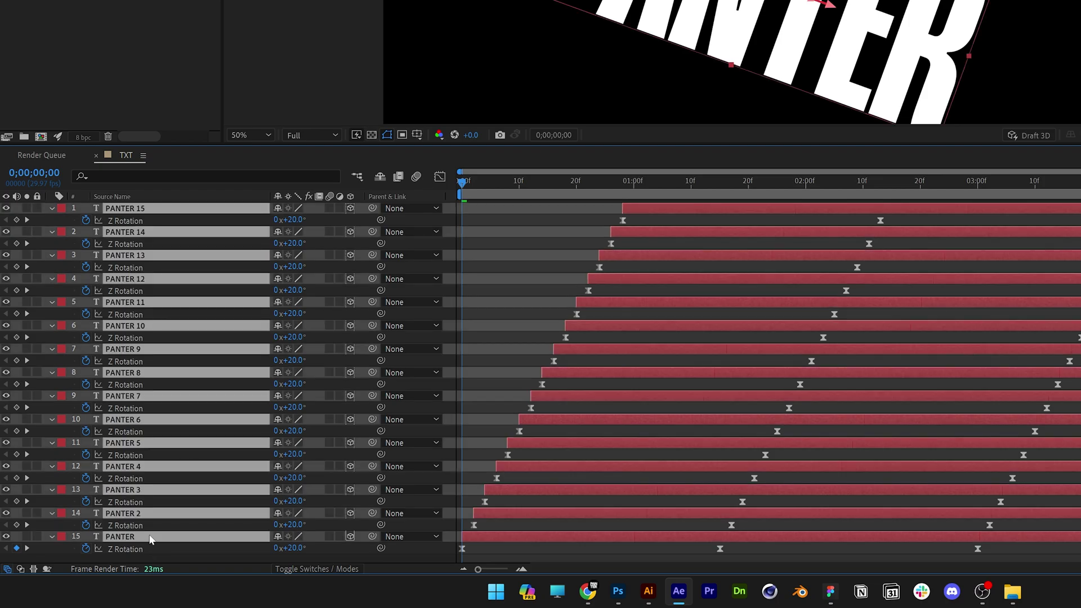
{"action": "left_click_drag", "start_coordinate": [669, 207], "coordinate": [510, 217]}
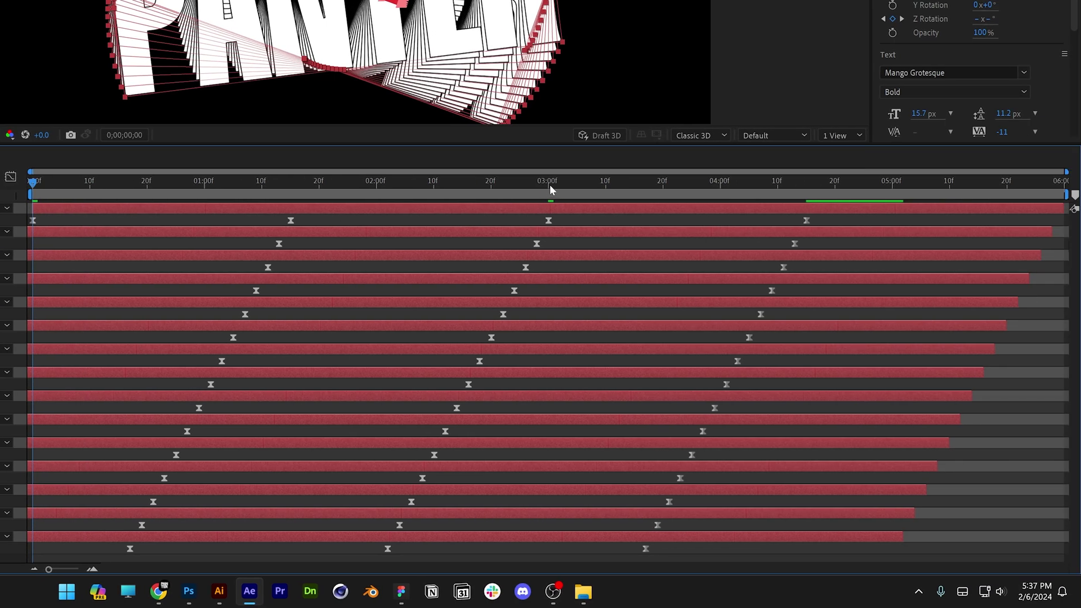
End the work area at 0;00;03;00 and preview the looping animation
{"action": "left_click", "coordinate": [550, 184]}
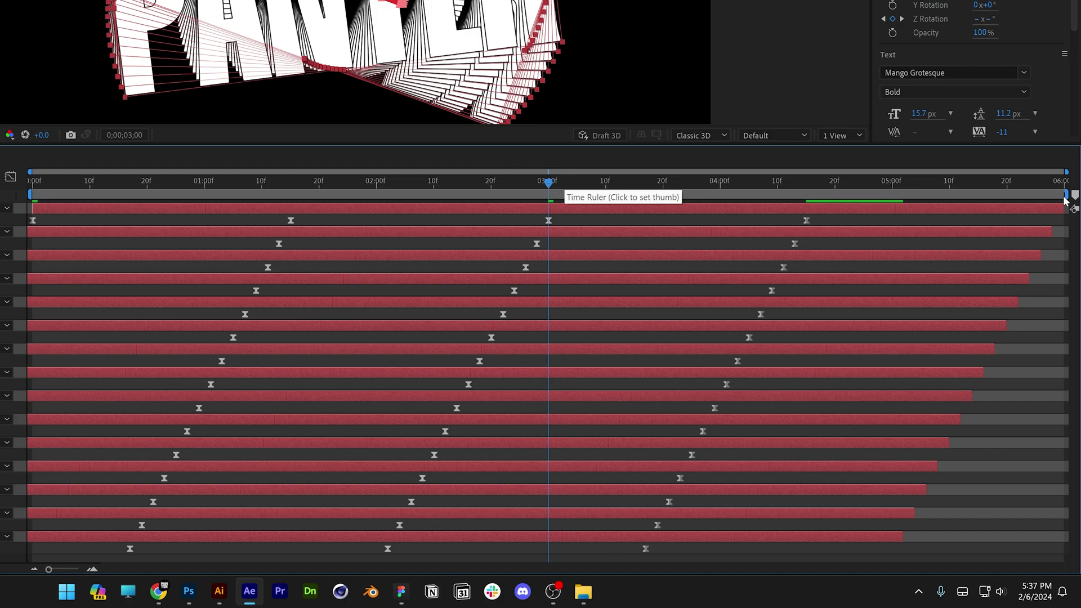
{"action": "left_click_drag", "start_coordinate": [1066, 201], "coordinate": [550, 197]}
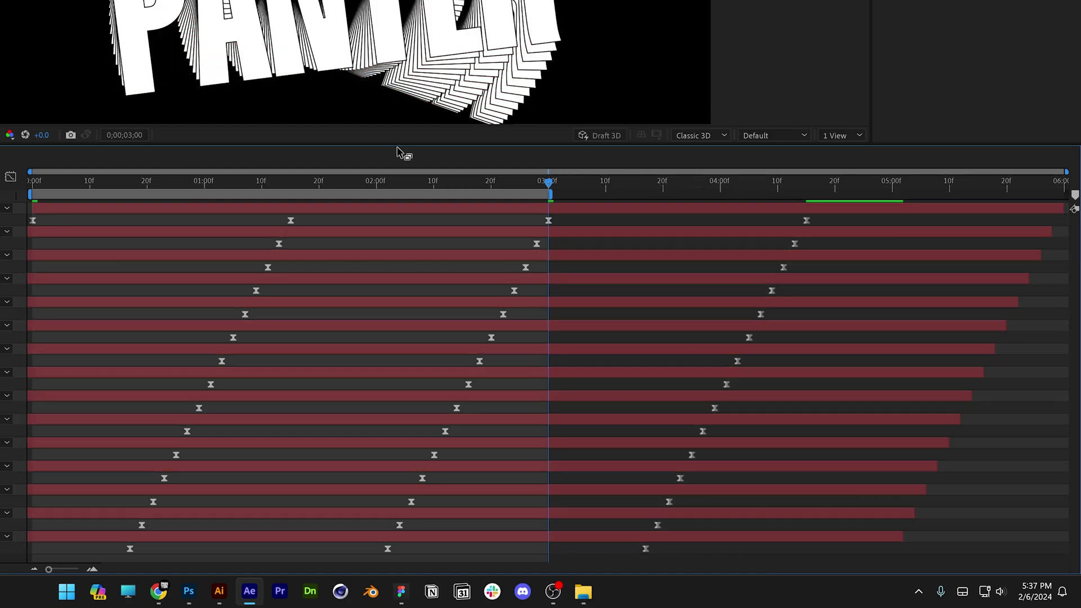
{"action": "left_click_drag", "start_coordinate": [398, 147], "coordinate": [396, 265]}
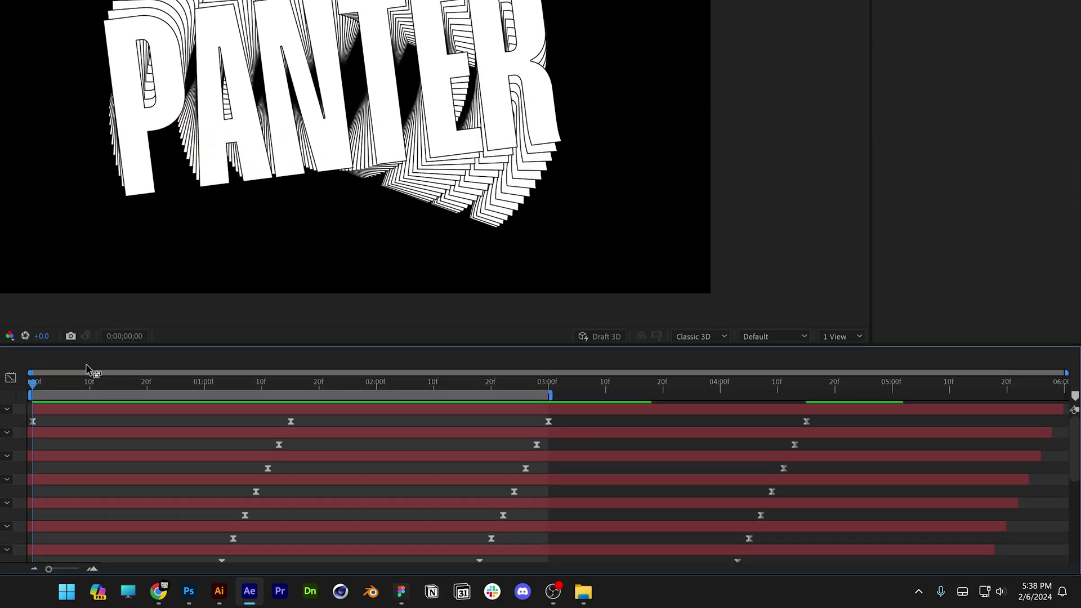
{"action": "key", "text": "space"}
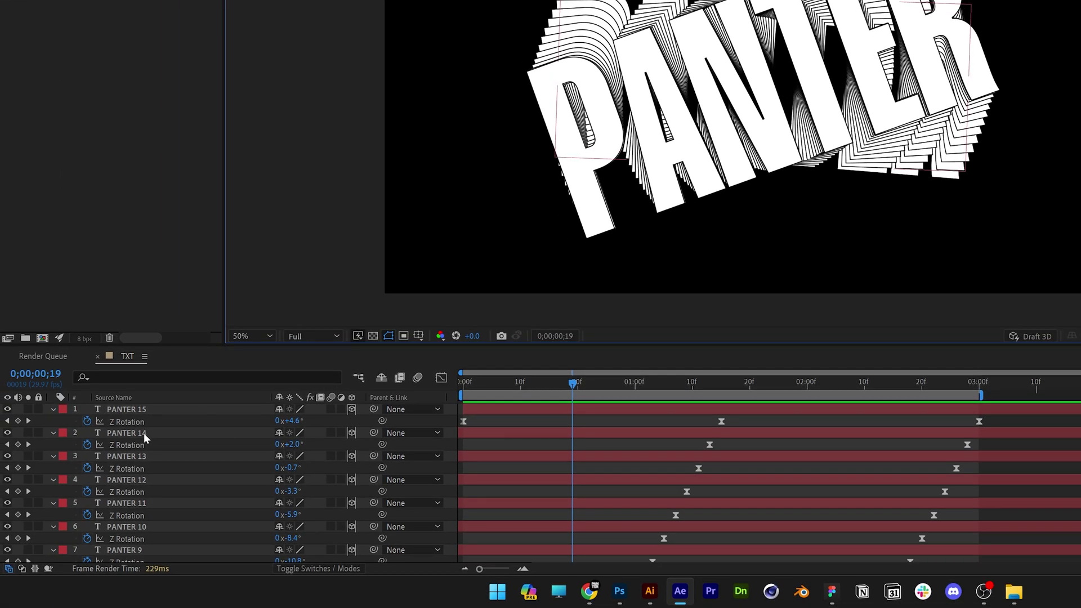
Change the text fill colour of PANTER 14 to bright red and preview the animation
{"action": "left_click", "coordinate": [143, 434]}
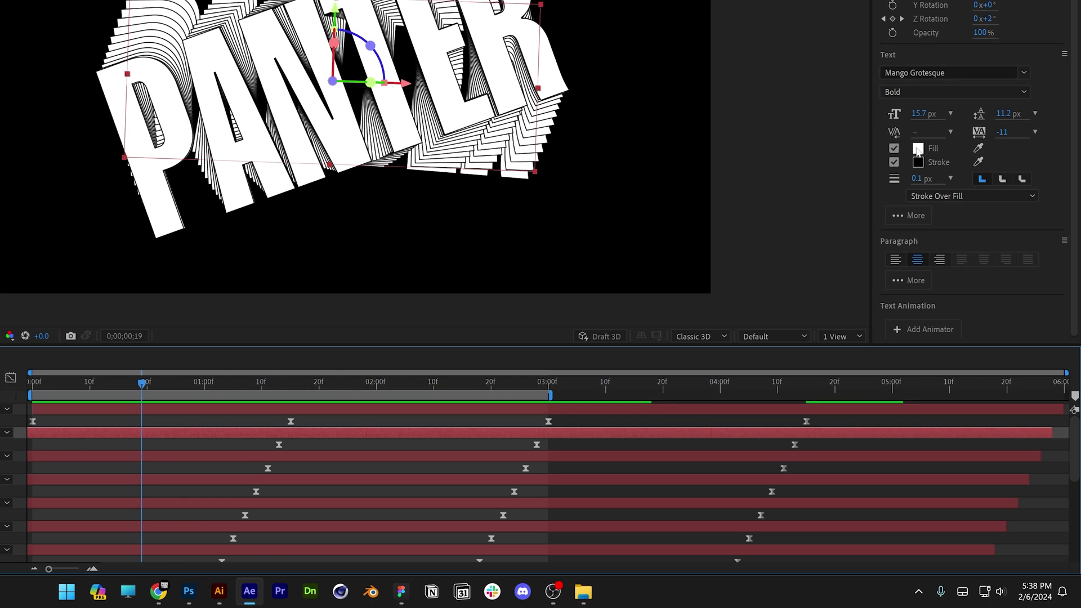
{"action": "left_click", "coordinate": [1080, 148]}
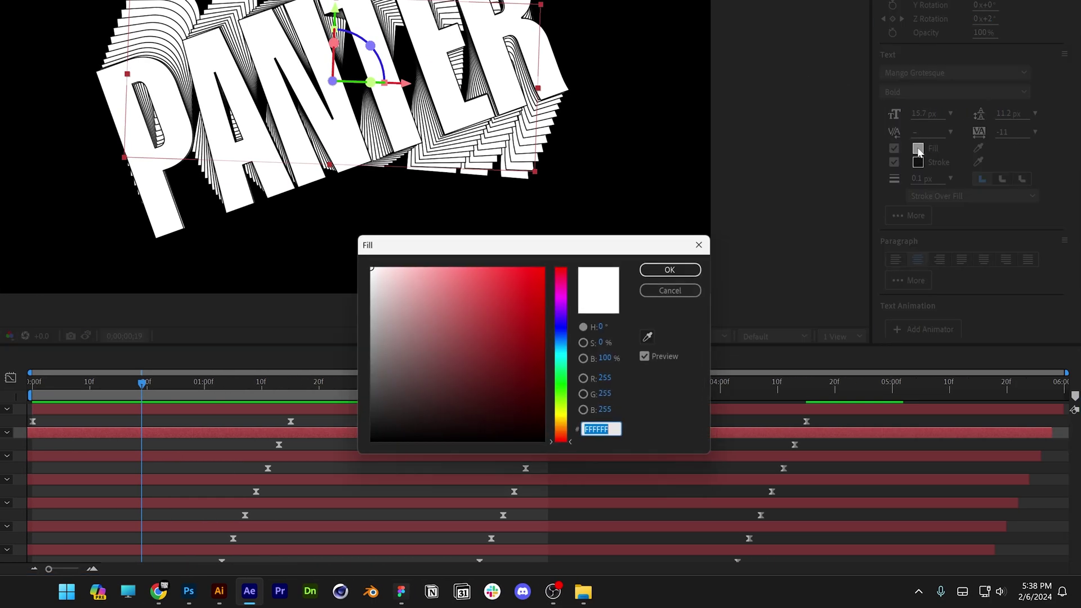
{"action": "left_click", "coordinate": [537, 271]}
{"action": "left_click", "coordinate": [668, 271]}
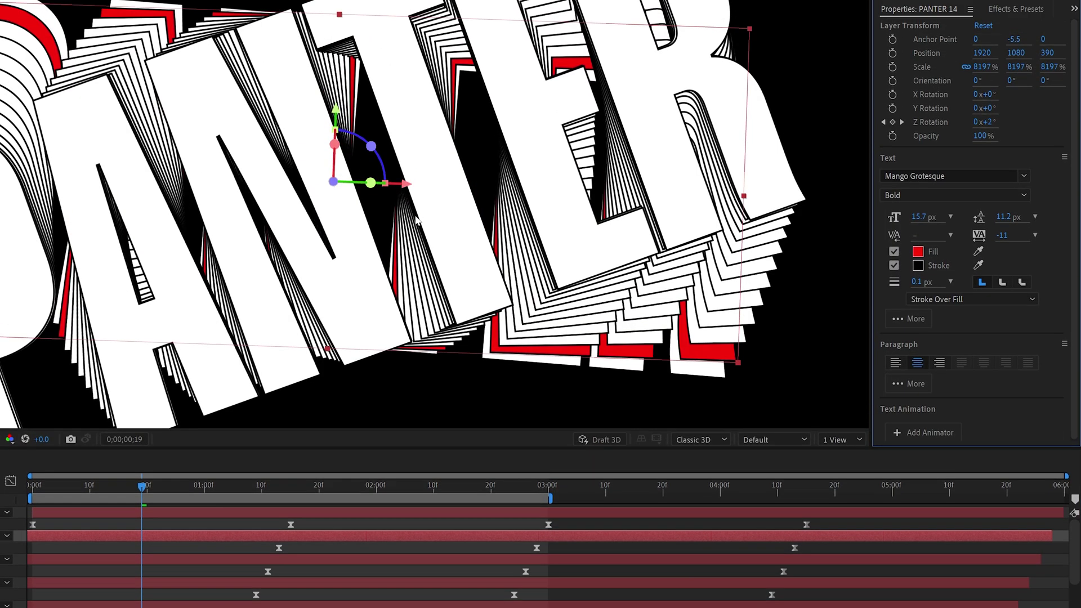
{"action": "key", "text": "space"}
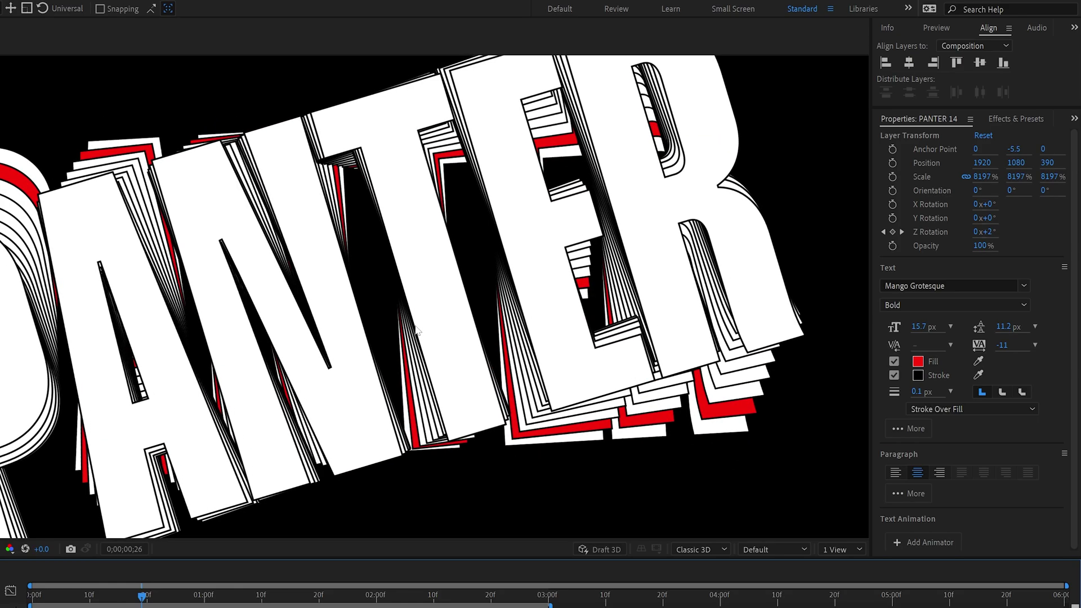